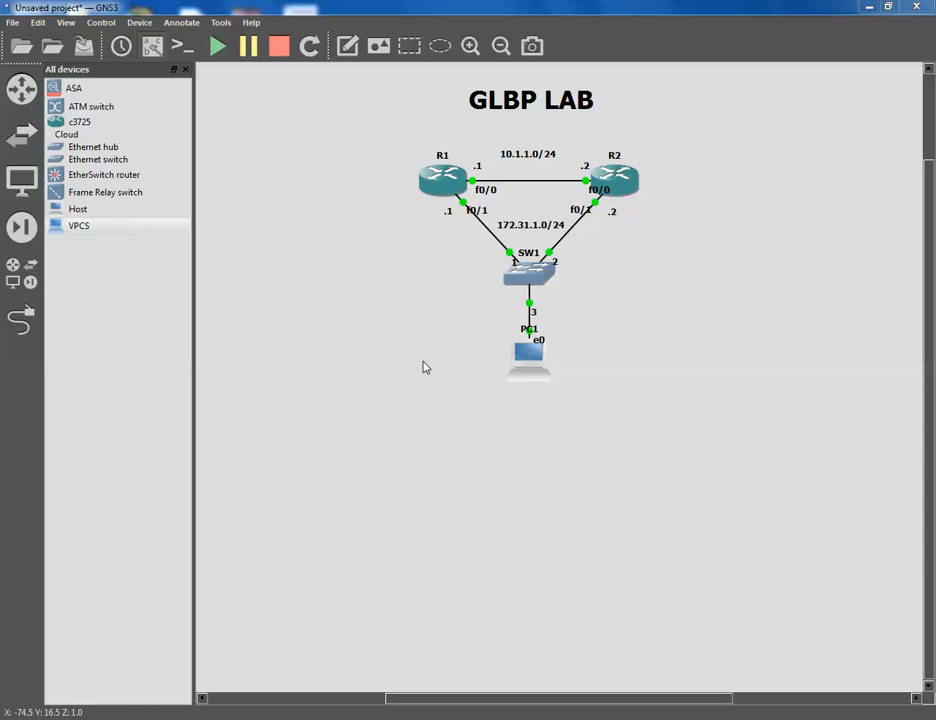
Open router R1's console and enter global configuration mode
right_click(440, 180)
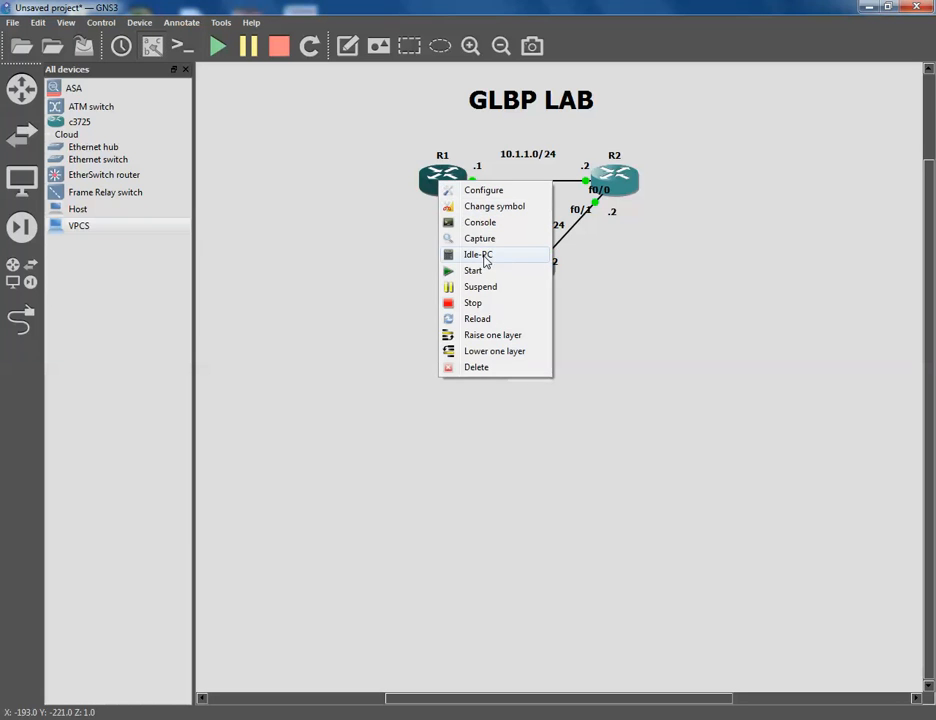
click(485, 222)
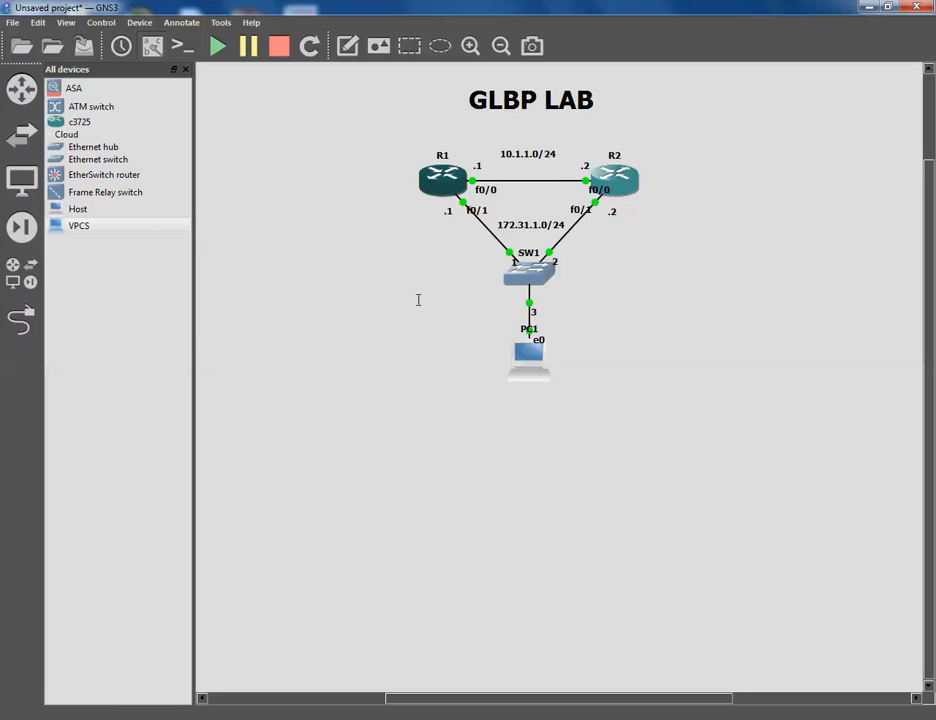
drag(373, 74, 334, 407)
text(conf t)
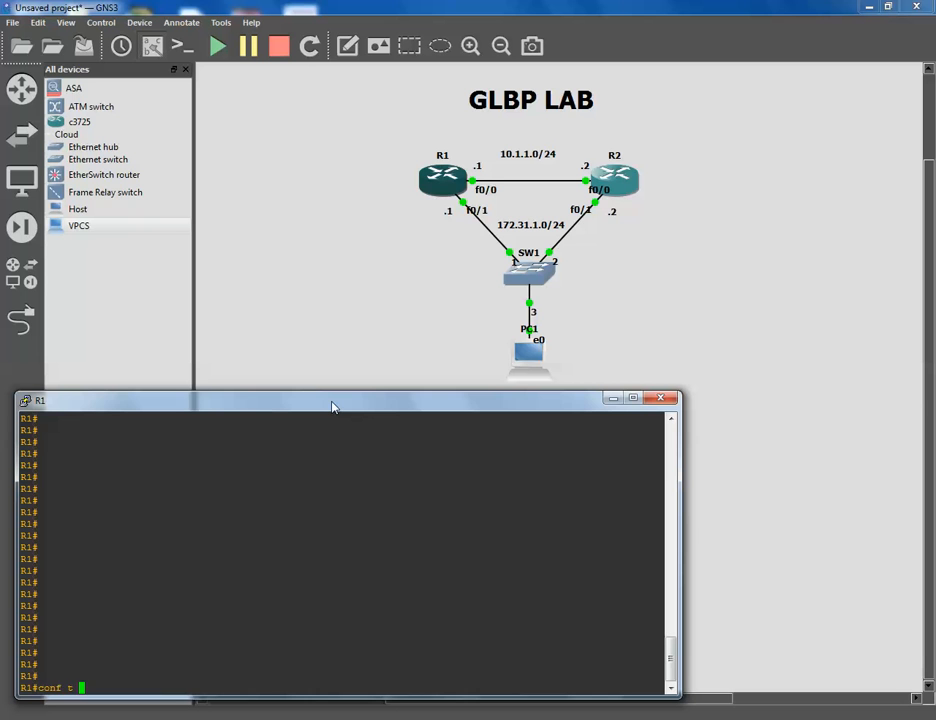
key(Return)
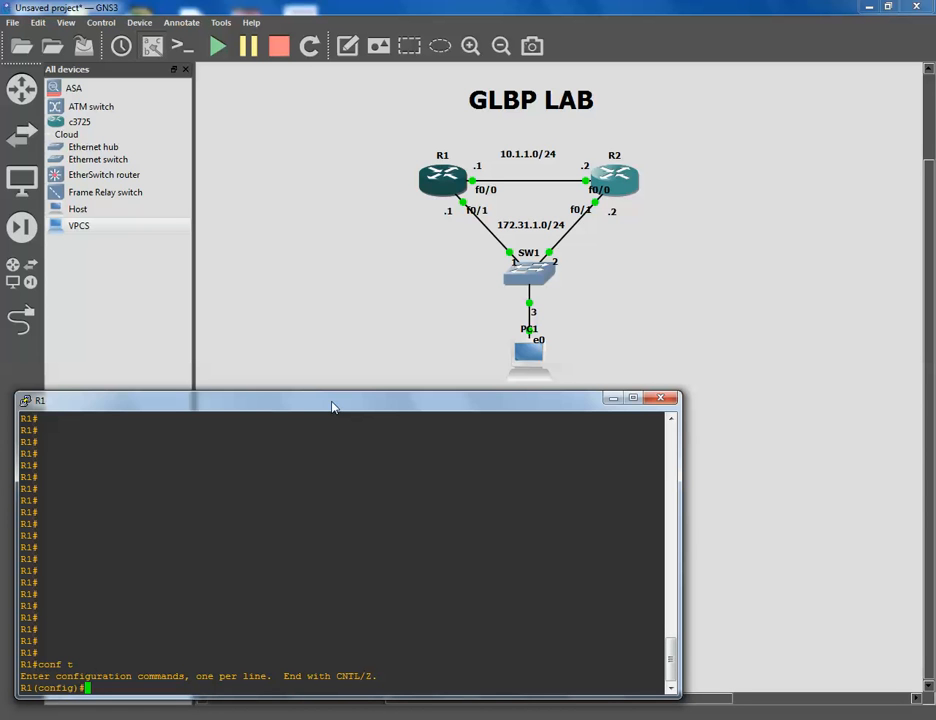
Assign 10.1.1.1 255.255.255.0 to interface fa0/0 on R1 and enable the interface
text(int fa0/0)
key(Return)
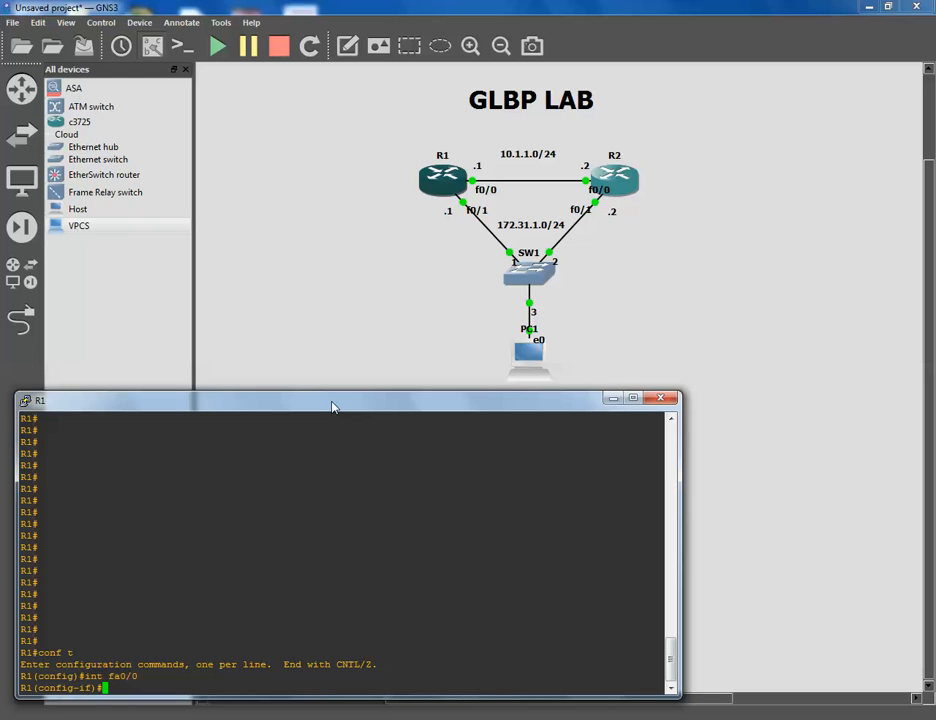
text(ip address 10.1.1.1 255.255.255.0)
key(Return)
text(no shut)
key(Return)
Assign 172.31.1.1 255.255.255.0 to interface fa0/1 on R1 and enable the interface
text(int fa)
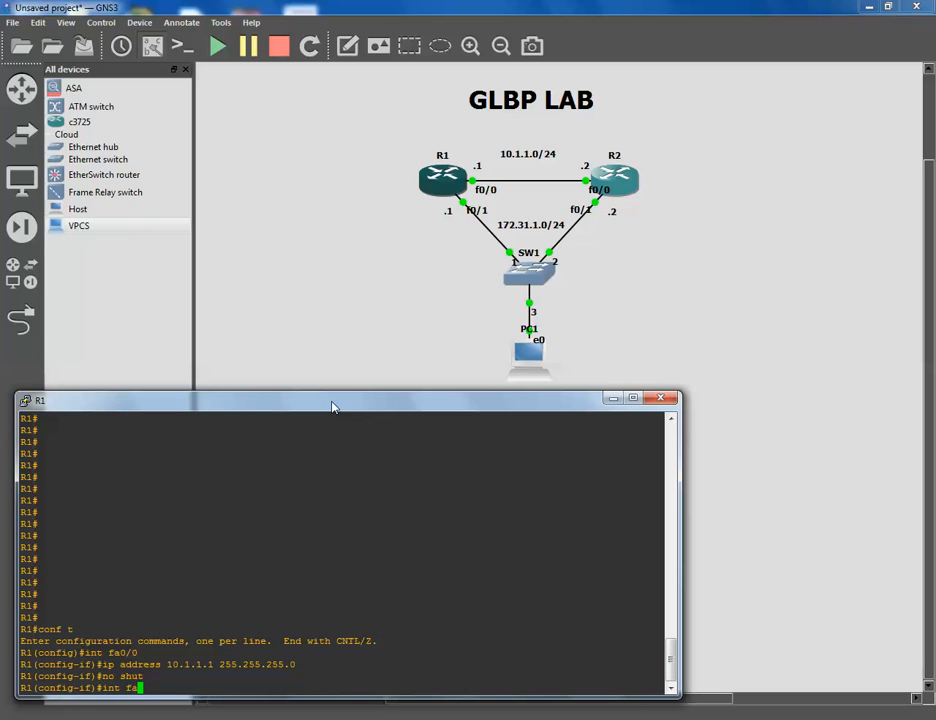
text(0/1)
key(Return)
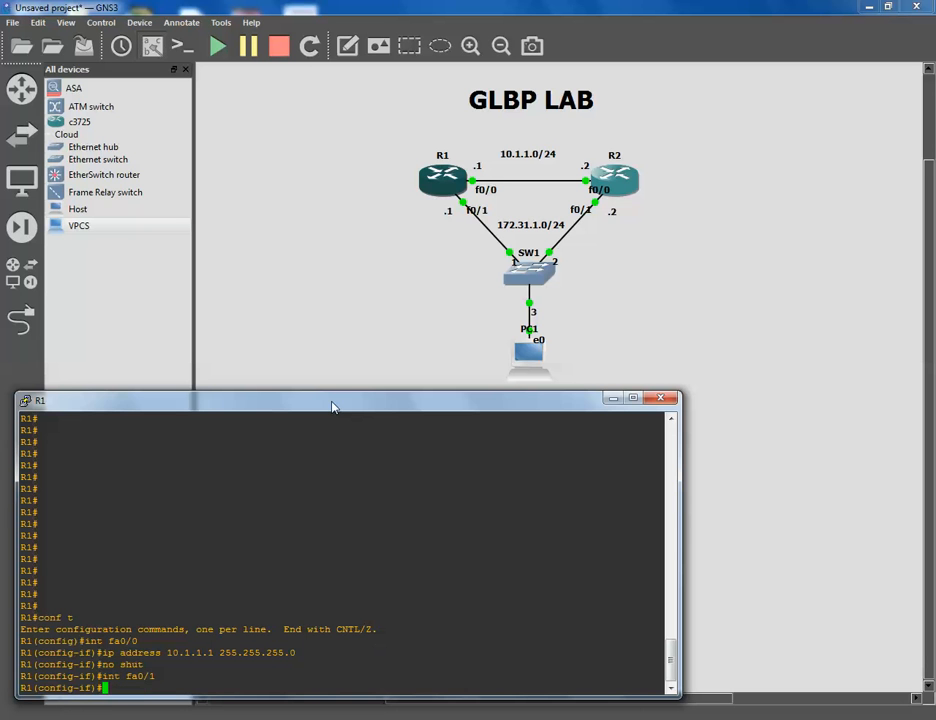
text(ip address 172.31.1.1 255.255.255.0)
key(Return)
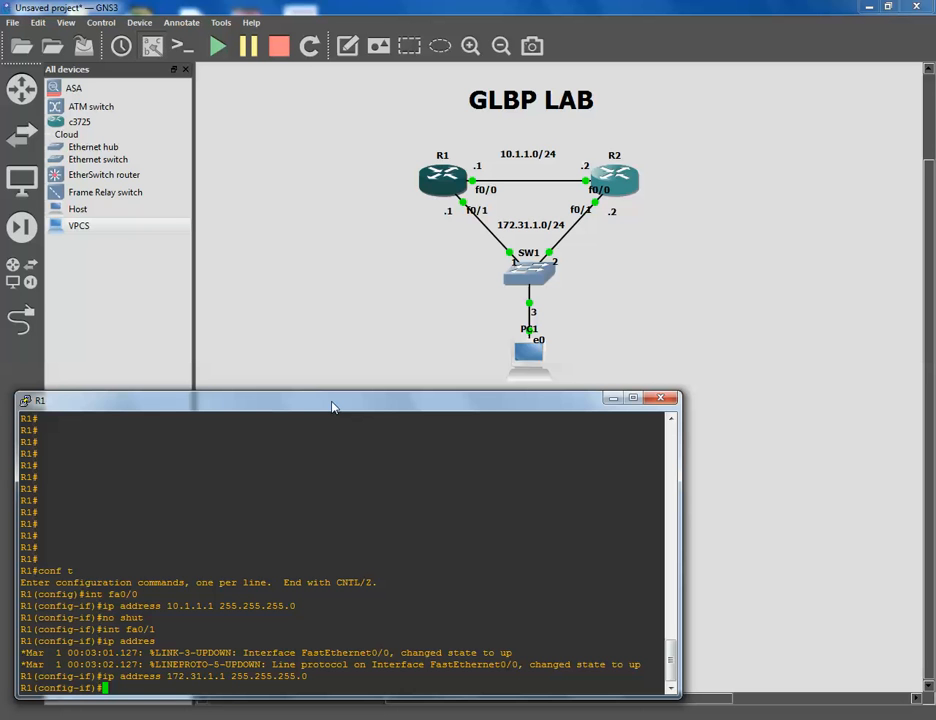
text(no shut)
key(Return)
Leave configuration mode on R1, save its configuration with wr mem, and close its console
text(end)
key(Return)
text(wr mem)
key(Return)
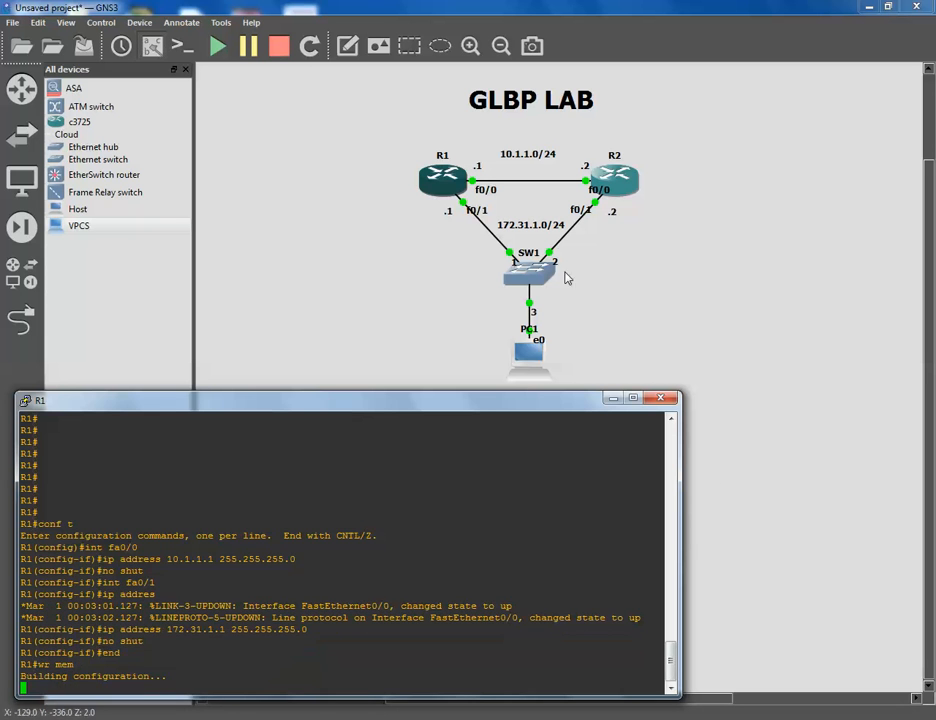
click(661, 398)
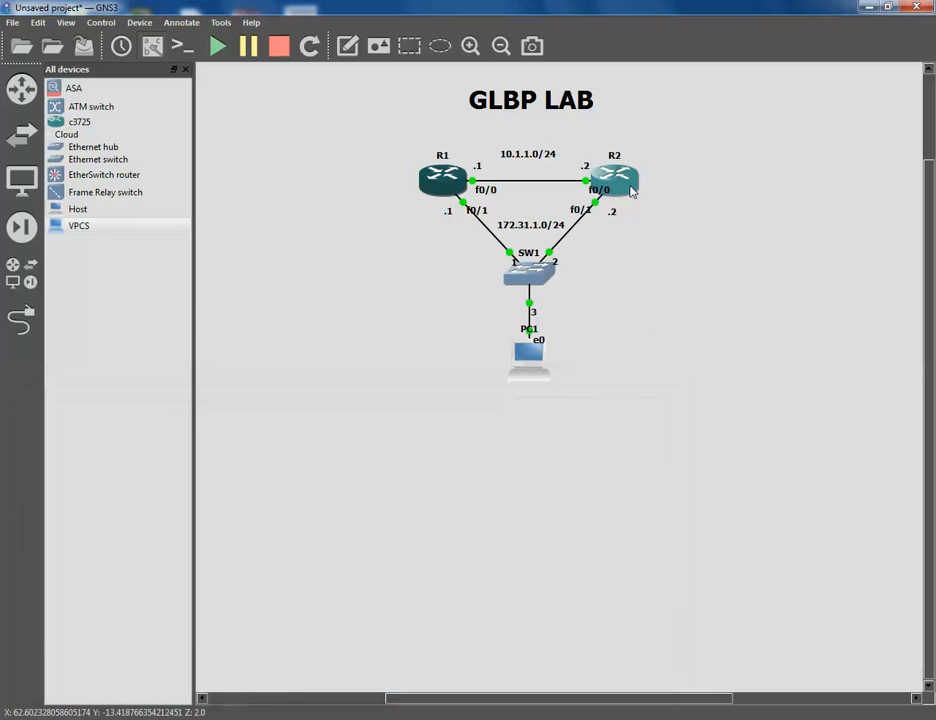
Open router R2's console and enter global configuration mode
double_click(631, 192)
key(Return)
key(Return)
key(Return)
key(Return)
key(Return)
key(Return)
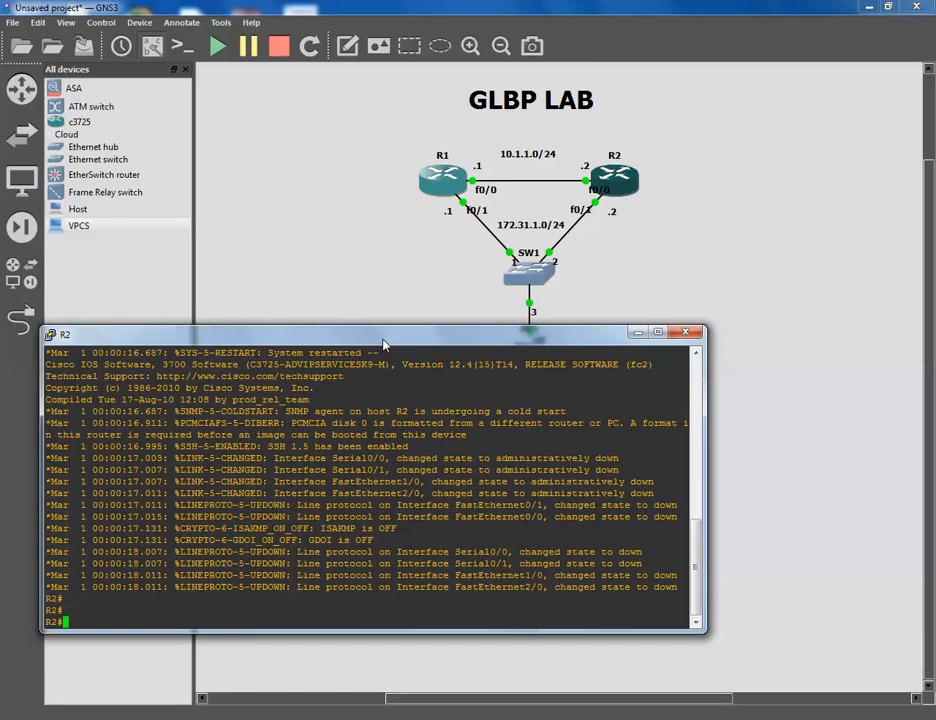
text(conf t)
key(Return)
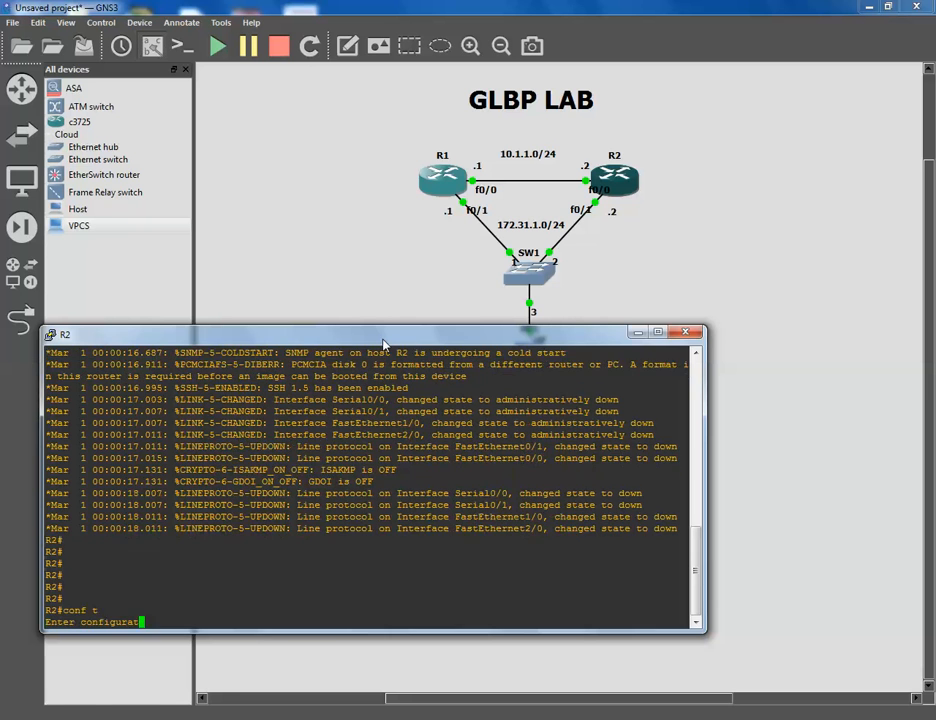
Assign 10.1.1.2 255.255.255.0 to interface fa0/0 on R2 and enable the interface
text(int fa0/0)
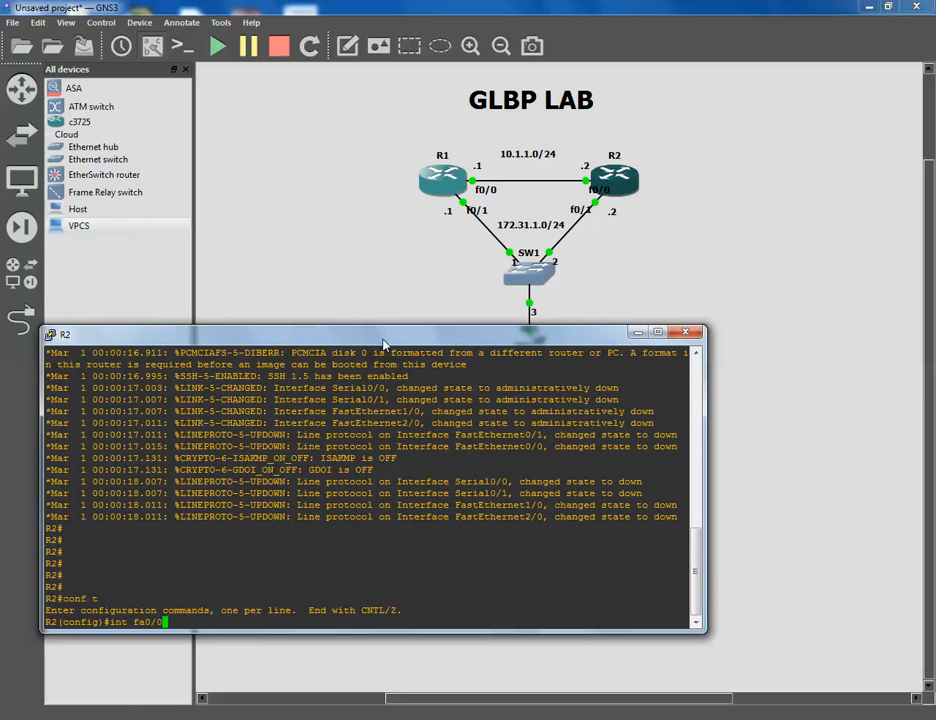
key(Return)
text(ip address 10.1.1.2 255.255.255.0)
key(Return)
text(no shut)
key(Return)
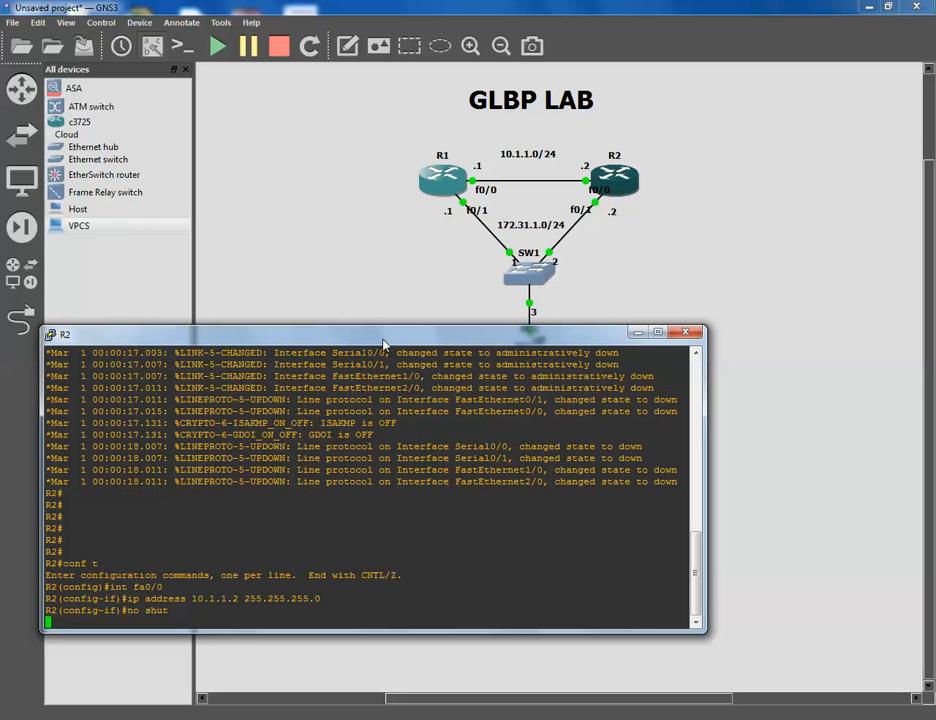
Assign 172.31.1.2 255.255.255.0 to interface fa0/1 on R2 and enable the interface
text(int fa0/1)
key(Return)
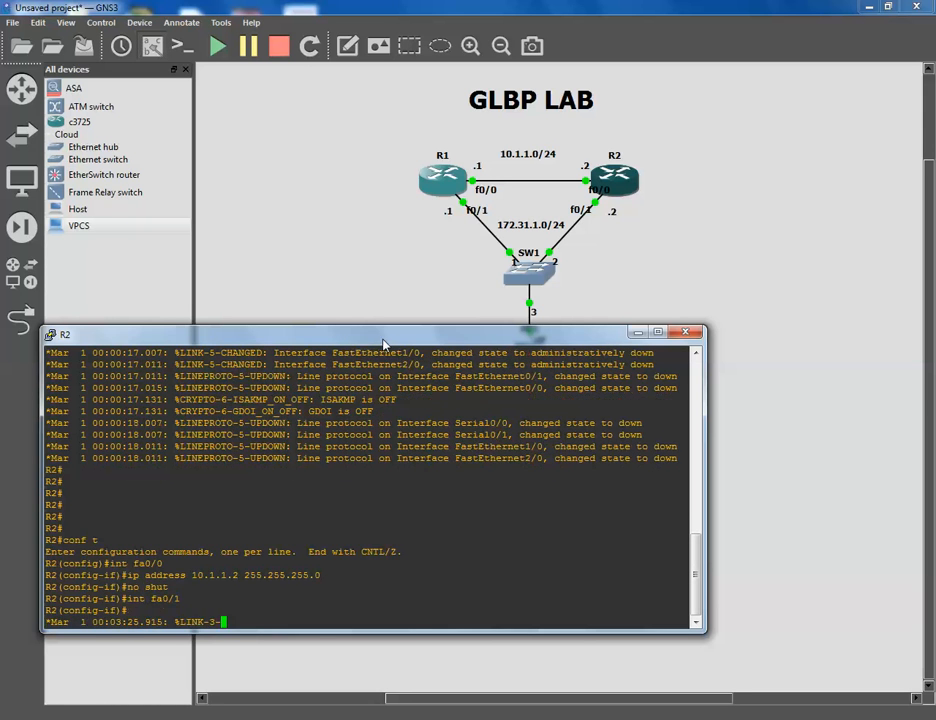
text(ip address 1)
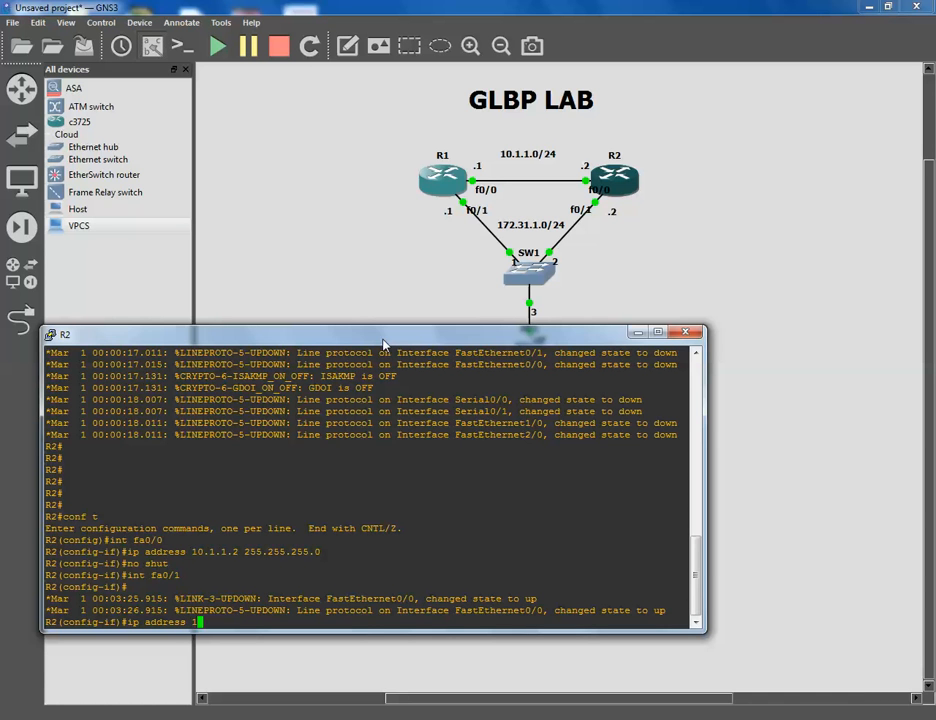
text(72.31.1.2 255.255.255.0)
key(Return)
text(no shut)
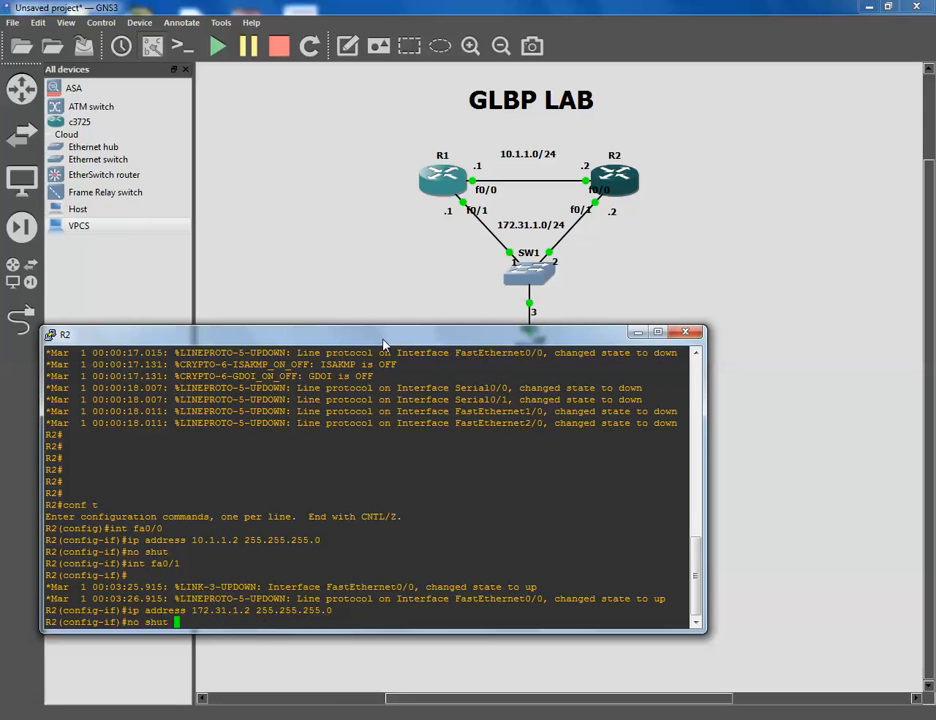
key(Return)
Exit configuration mode on R2, save its configuration with wr mem, and close its console
text(end)
key(Return)
text(wr mem)
key(Return)
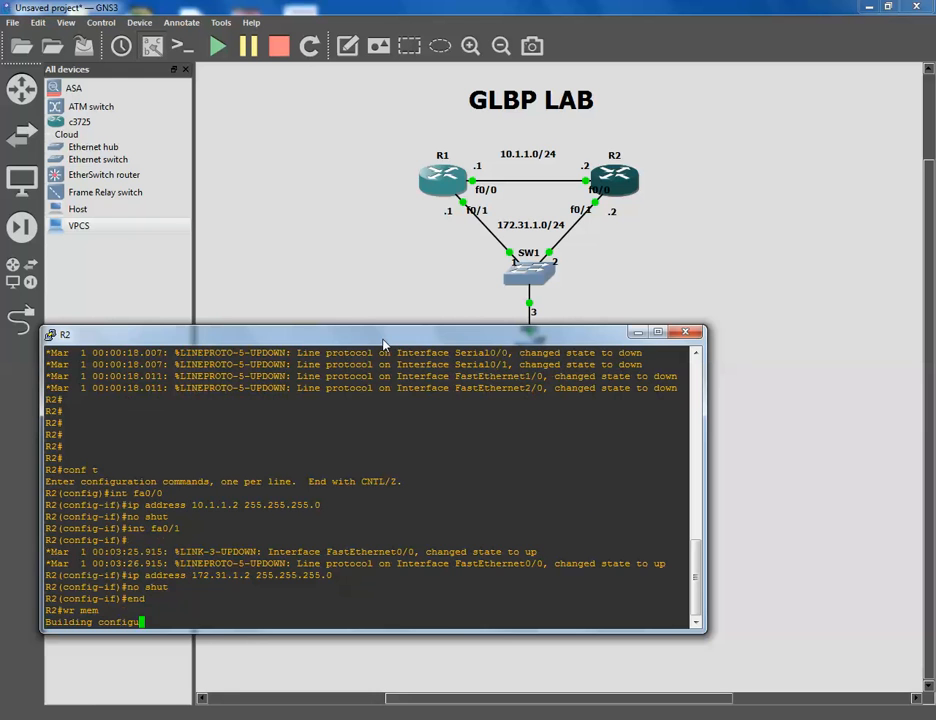
click(688, 334)
Reopen R1's console below the topology and enter interface configuration mode for fa0/1
right_click(443, 180)
click(487, 228)
drag(371, 118, 313, 378)
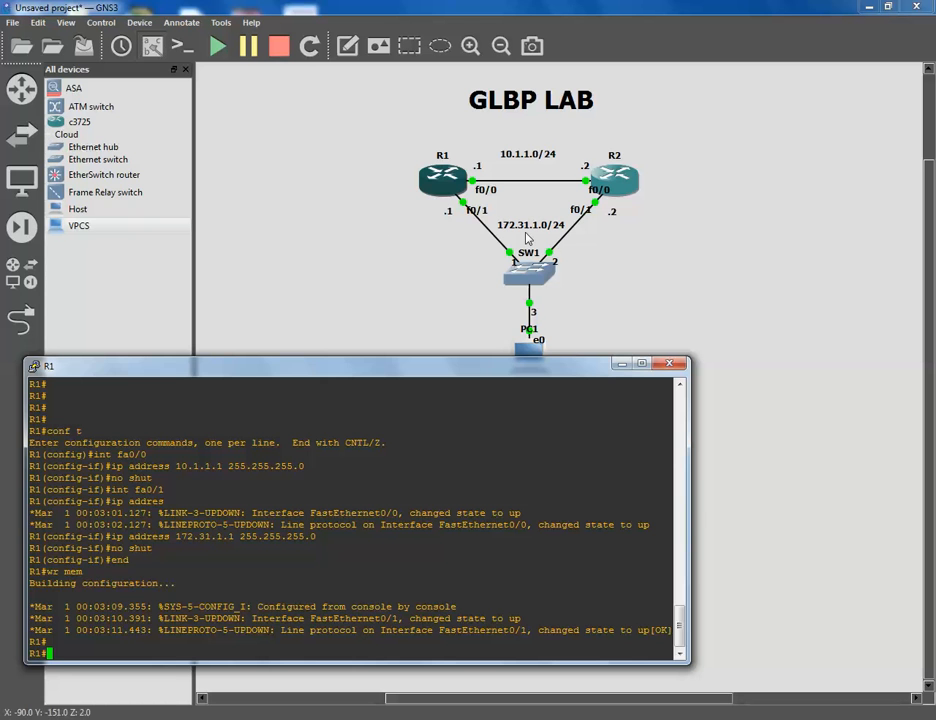
text(conf t)
key(Return)
text(int fa)
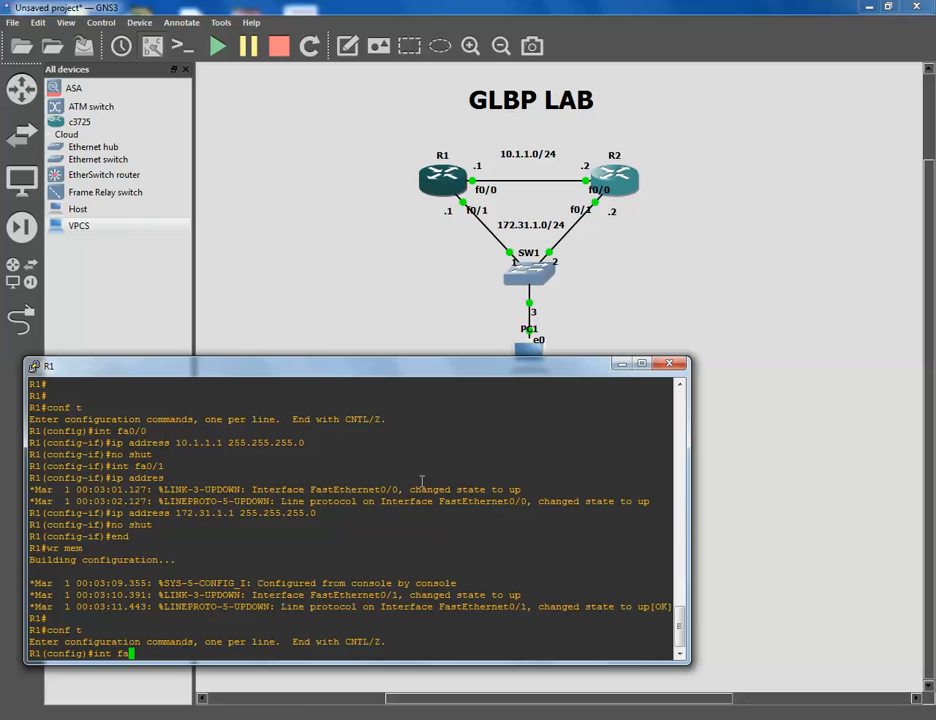
text(0/1)
key(Return)
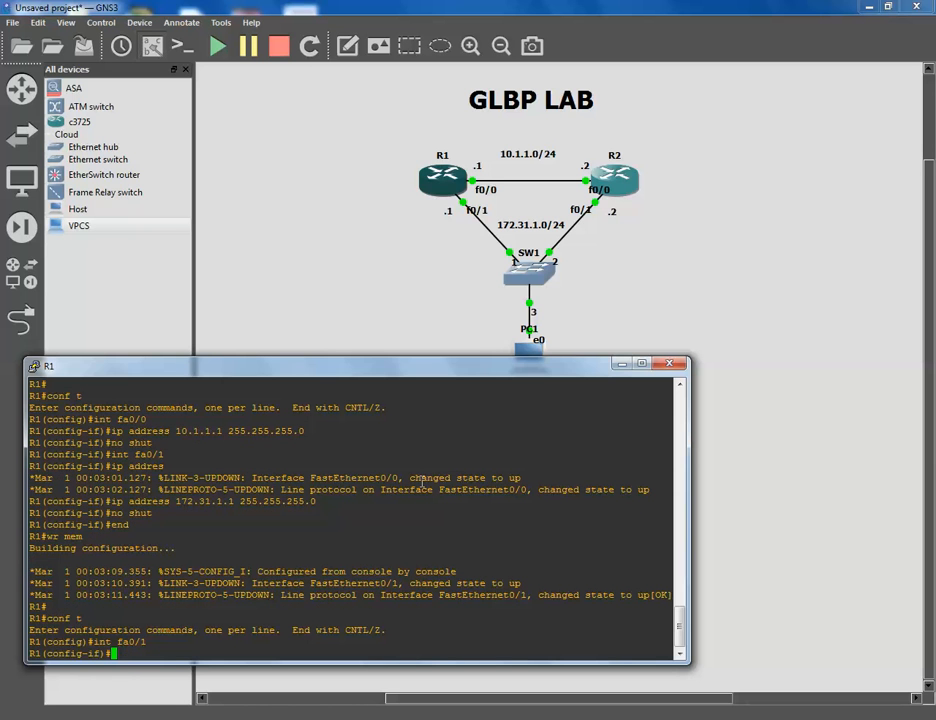
Try to give GLBP group 204 on R1 the virtual IP 172.31.1.3 with mask 255.255.255.0
text(glbp 204)
text(ip 172.31.1.2)
text( 255.255.255.0)
key(Return)
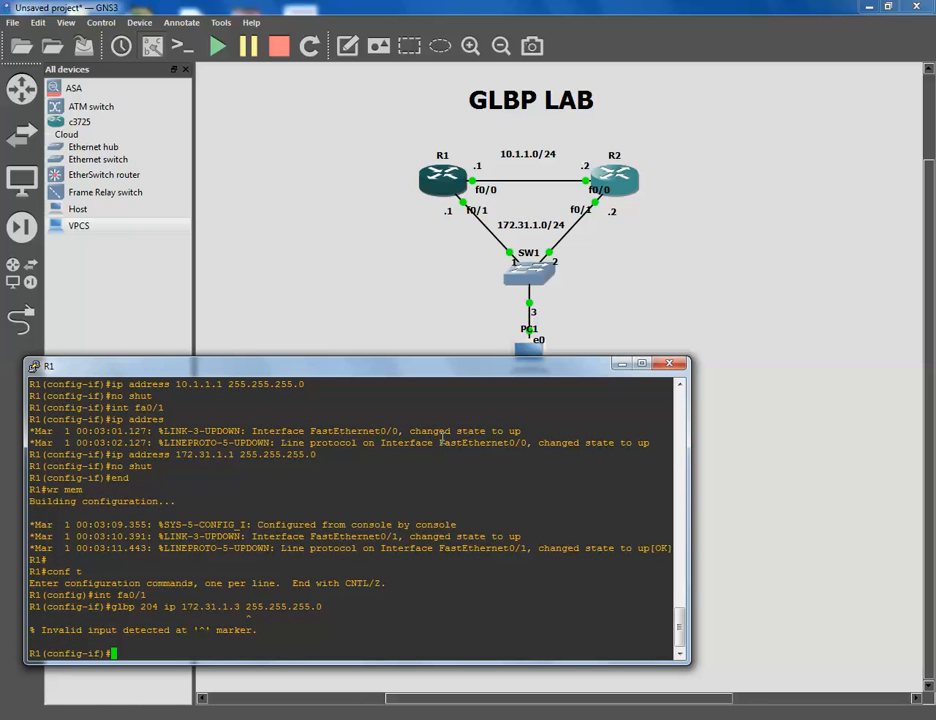
Reissue the GLBP command on R1 without the subnet mask, as glbp 204 ip 172.31.1.3
key(Up)
key(BackSpace)
key(BackSpace)
key(BackSpace)
key(BackSpace)
key(BackSpace)
key(BackSpace)
key(BackSpace)
key(BackSpace)
key(BackSpace)
key(BackSpace)
key(BackSpace)
key(BackSpace)
key(BackSpace)
key(BackSpace)
key(Return)
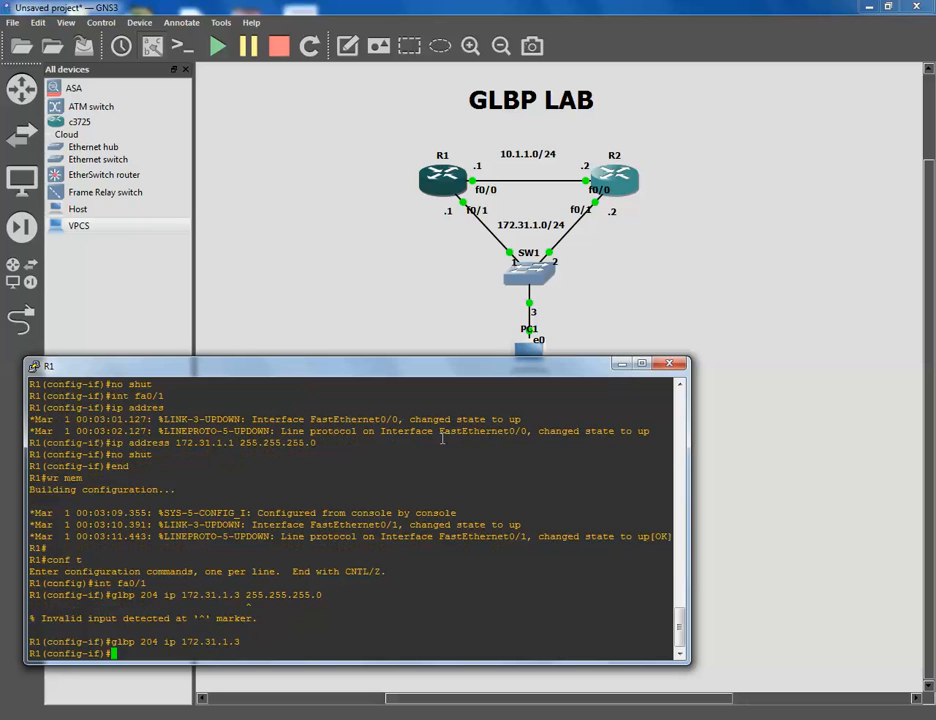
End R1's configuration session, save the GLBP settings with wr mem, and close the console
key(Return)
key(Return)
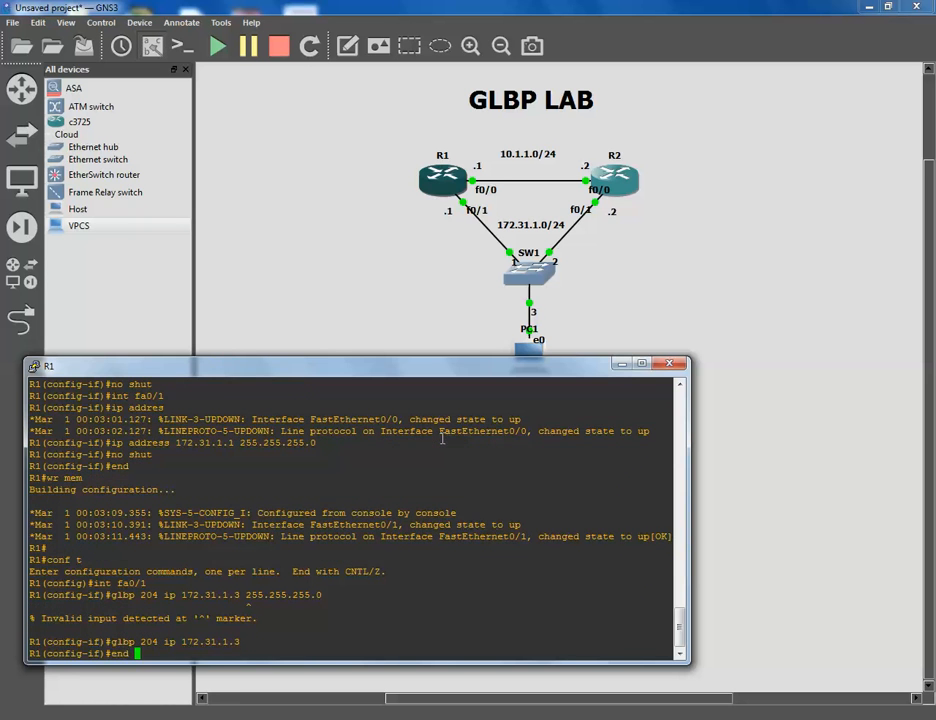
key(Return)
text(wr mem)
key(Return)
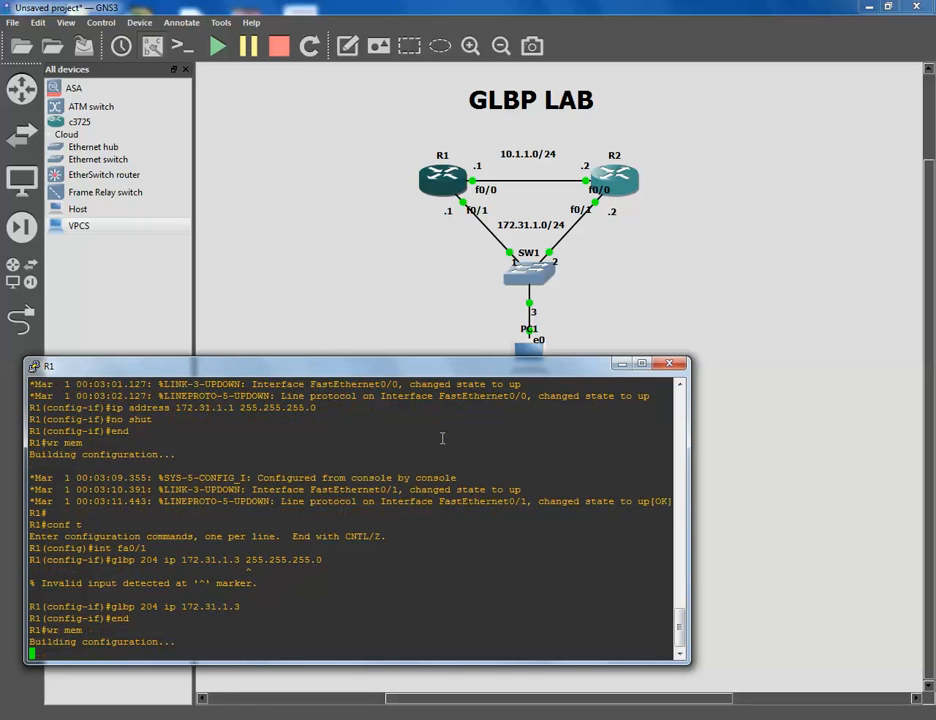
click(680, 364)
Reopen R2's console below the topology and enter interface configuration mode for fa0/1
right_click(636, 187)
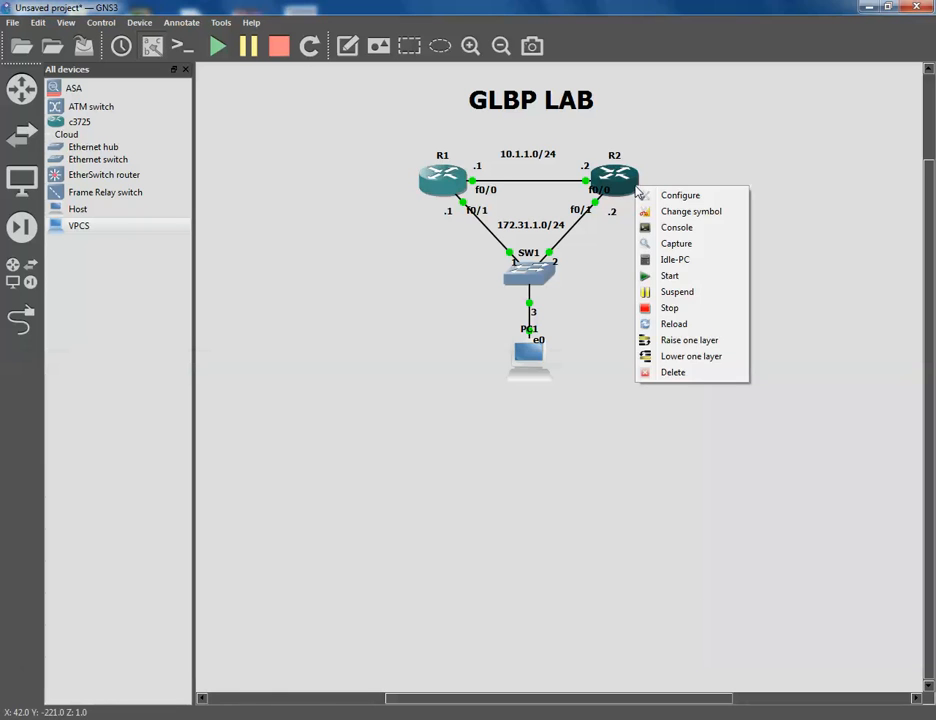
click(660, 228)
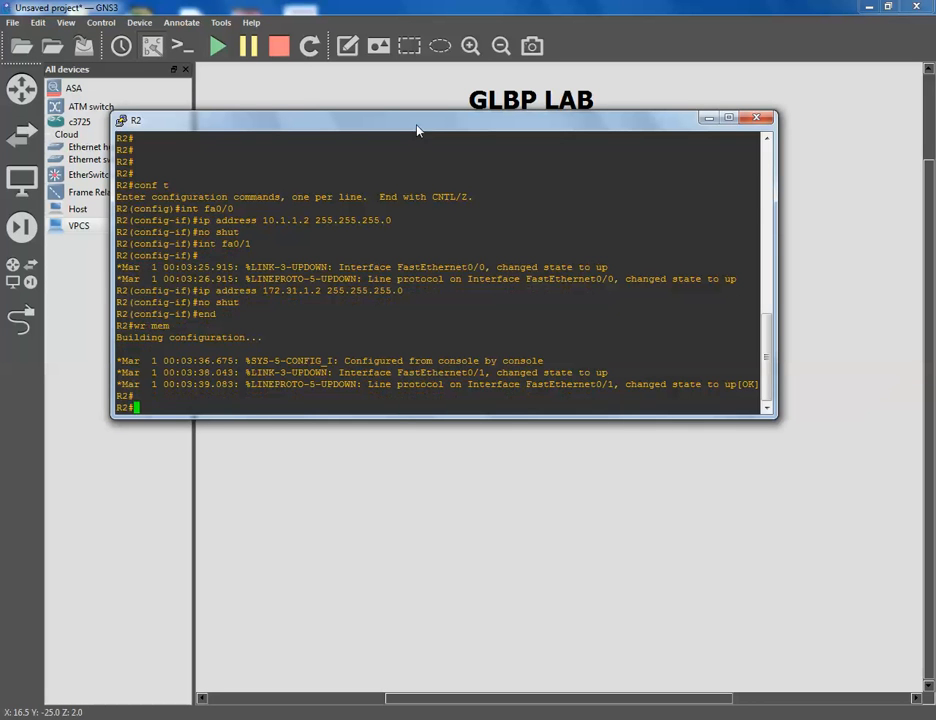
text(conf t)
key(Return)
drag(418, 130, 371, 368)
text(int f)
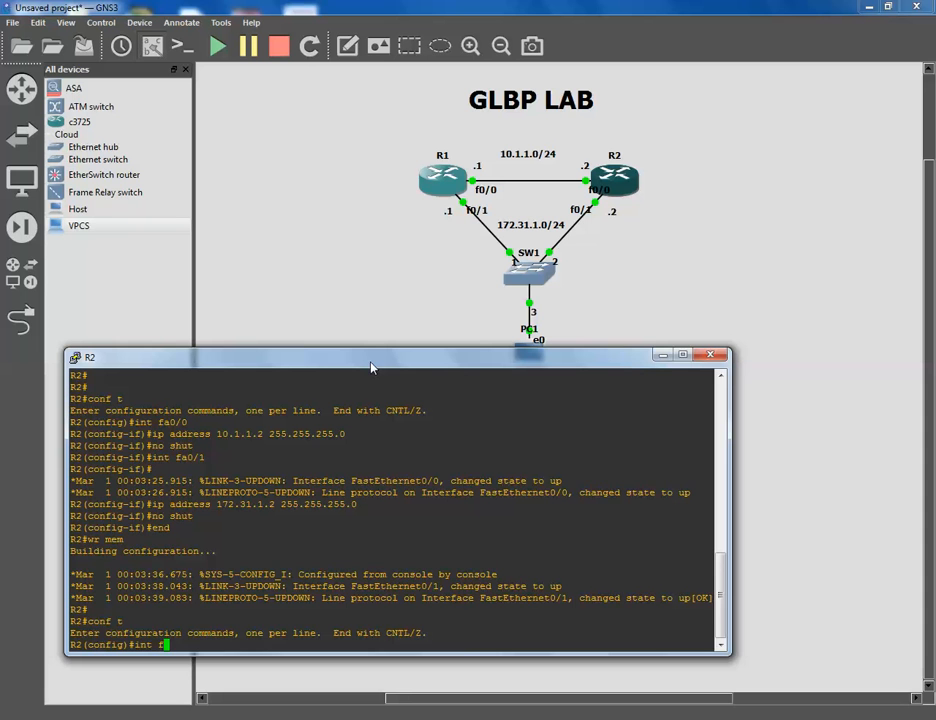
text(a0/1)
key(Return)
Configure GLBP group 204 with virtual IP 172.31.1.3 on R2's fa0/1 and save the configuration with wr mem
text(glbp)
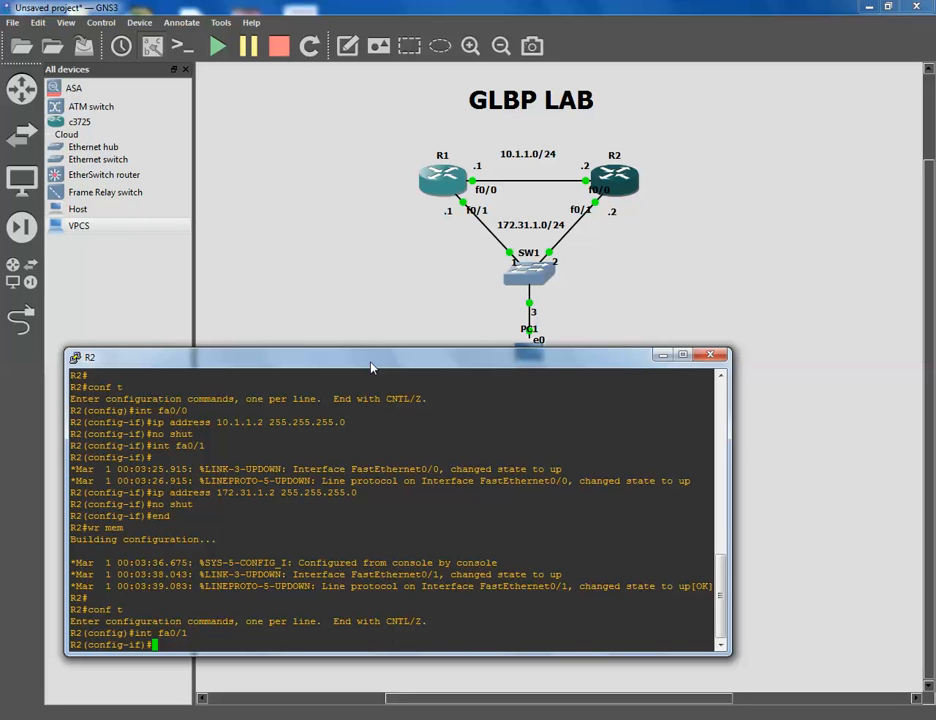
text( 204 ip 172.31.1.3)
key(Return)
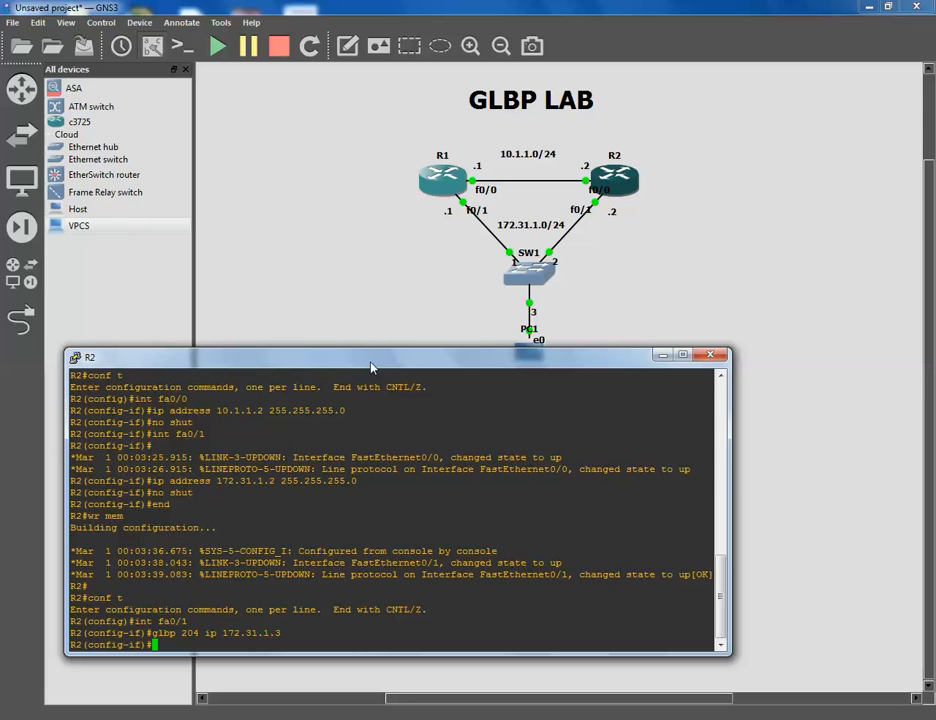
text(end)
key(Return)
text(wr mem)
key(Return)
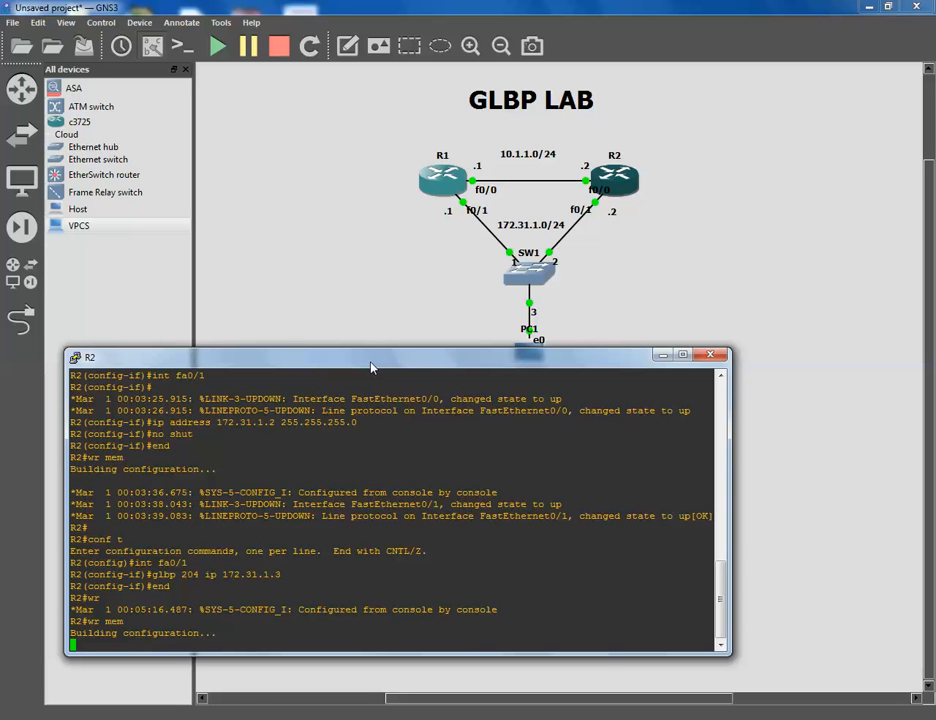
Ping R1's address 172.31.1.1 from R2 to test connectivity
text(ping 172)
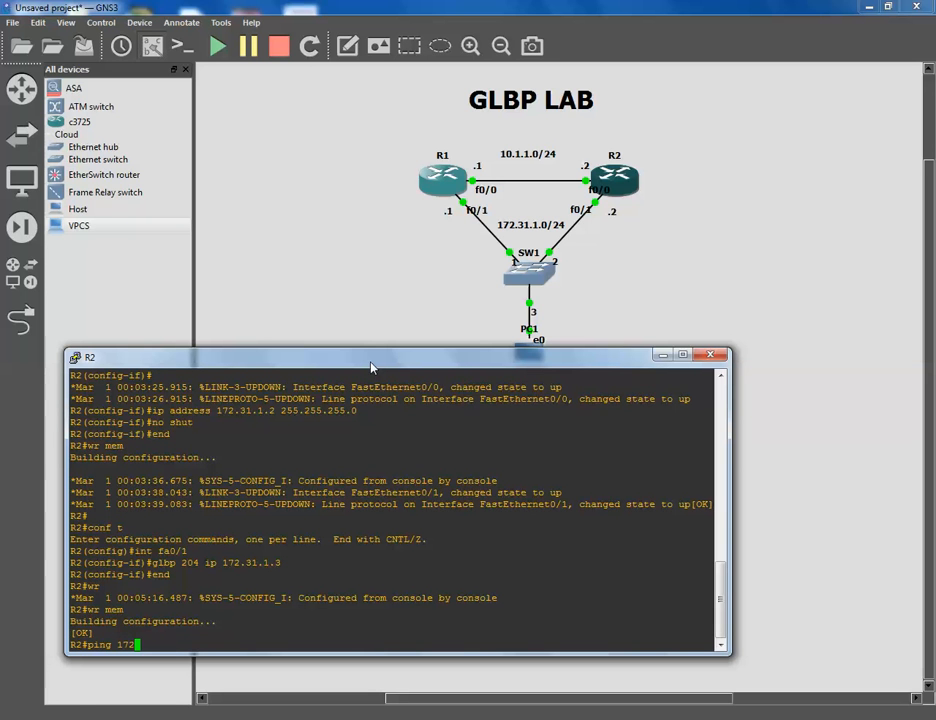
text(.31.1.1)
key(Return)
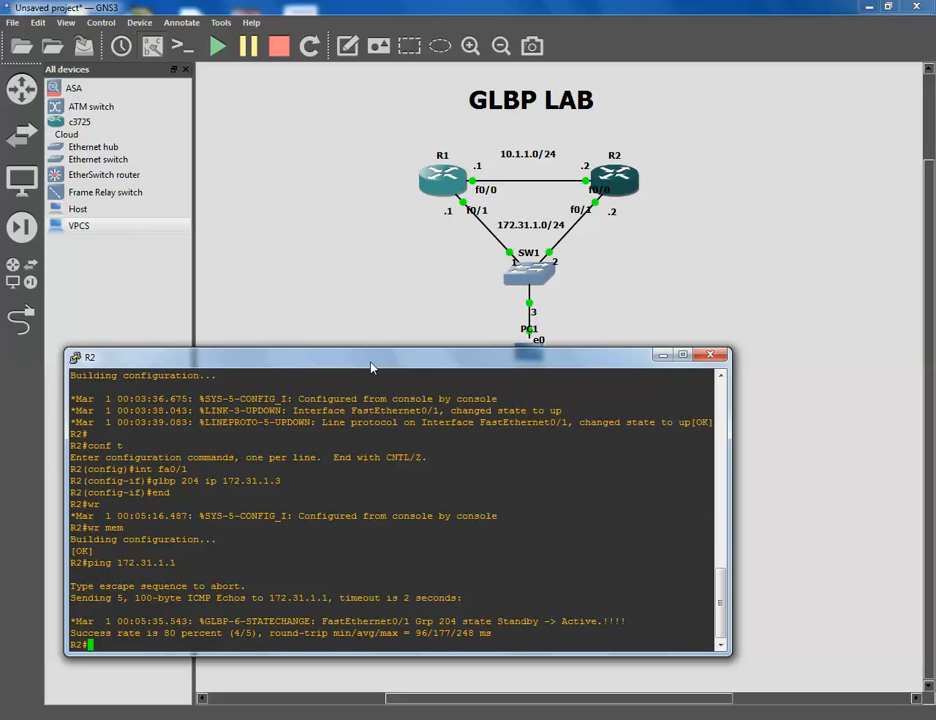
Display R2's GLBP status with sh glbp and review the group 204 details from the start of the output
text(sh glb)
key(Return)
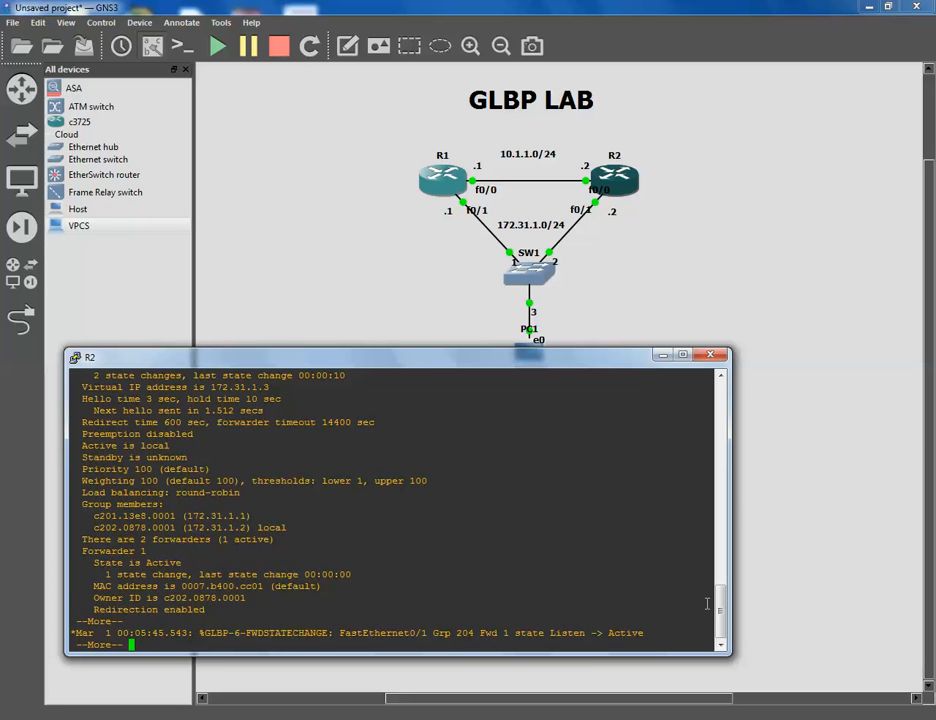
drag(723, 610, 424, 578)
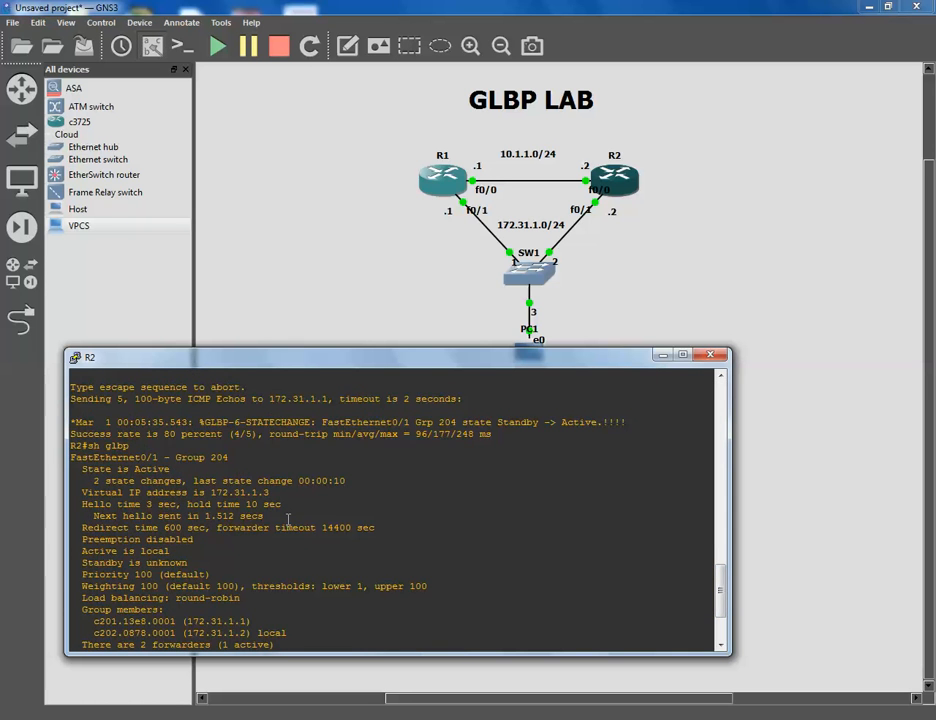
Page through the rest of R2's GLBP output and save R2's configuration with wr mem
key(Return)
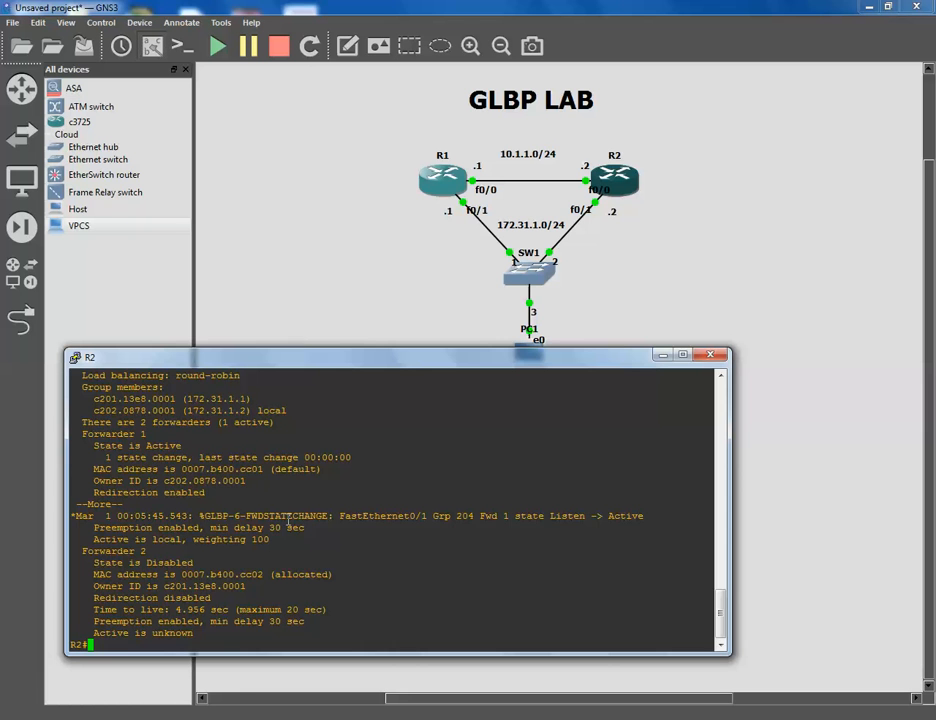
text(wr mem)
key(Return)
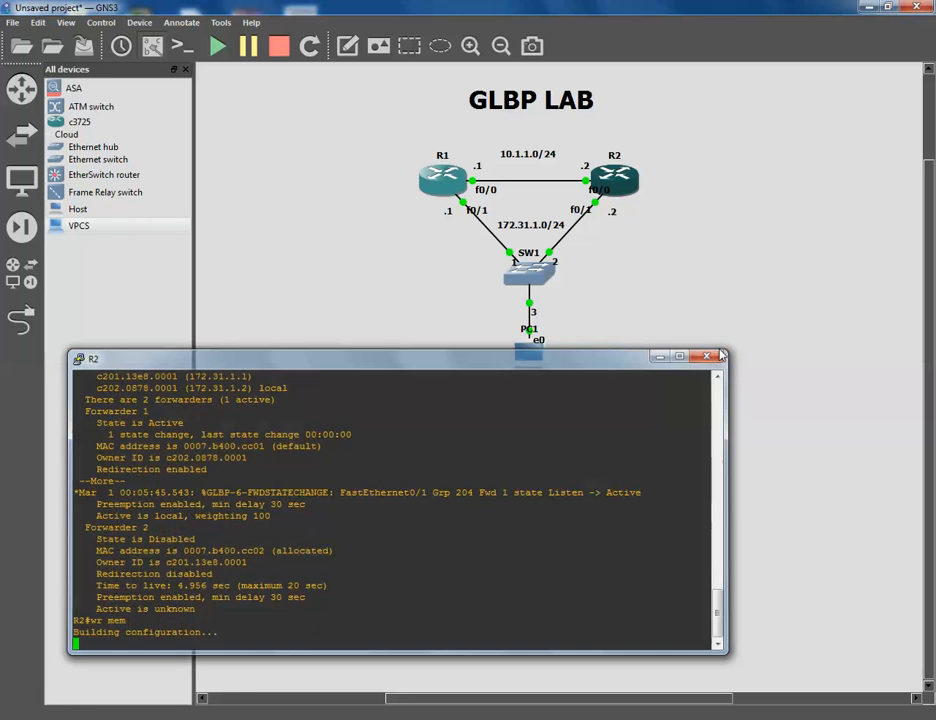
click(663, 355)
Open R1's console and review its GLBP group 204 status with sh glbp
right_click(439, 188)
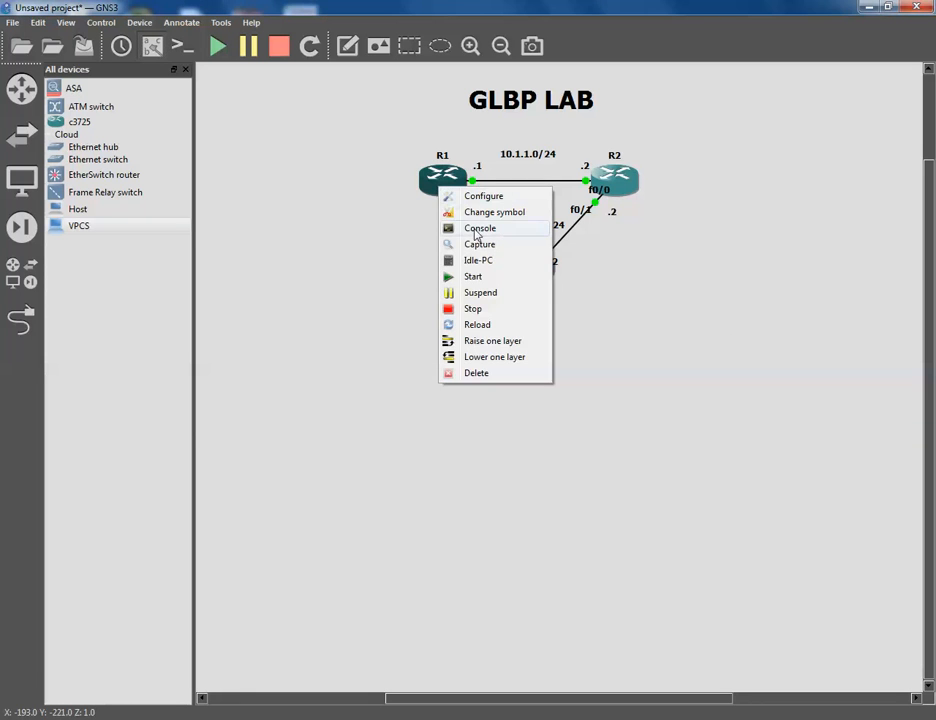
click(477, 229)
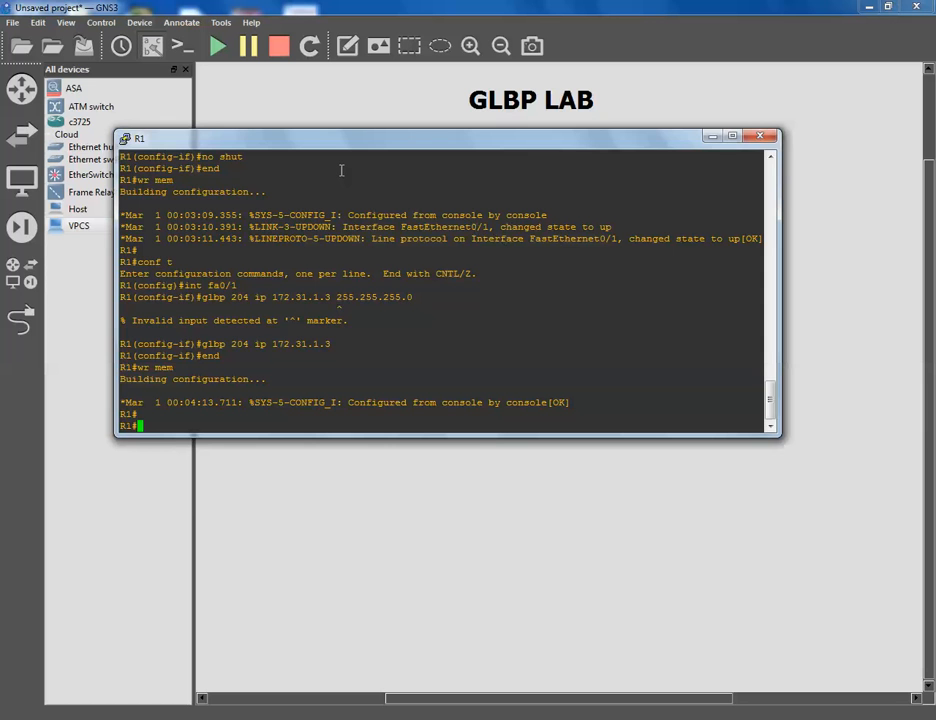
drag(352, 142, 350, 213)
key(Return)
key(Return)
text(sh glbp)
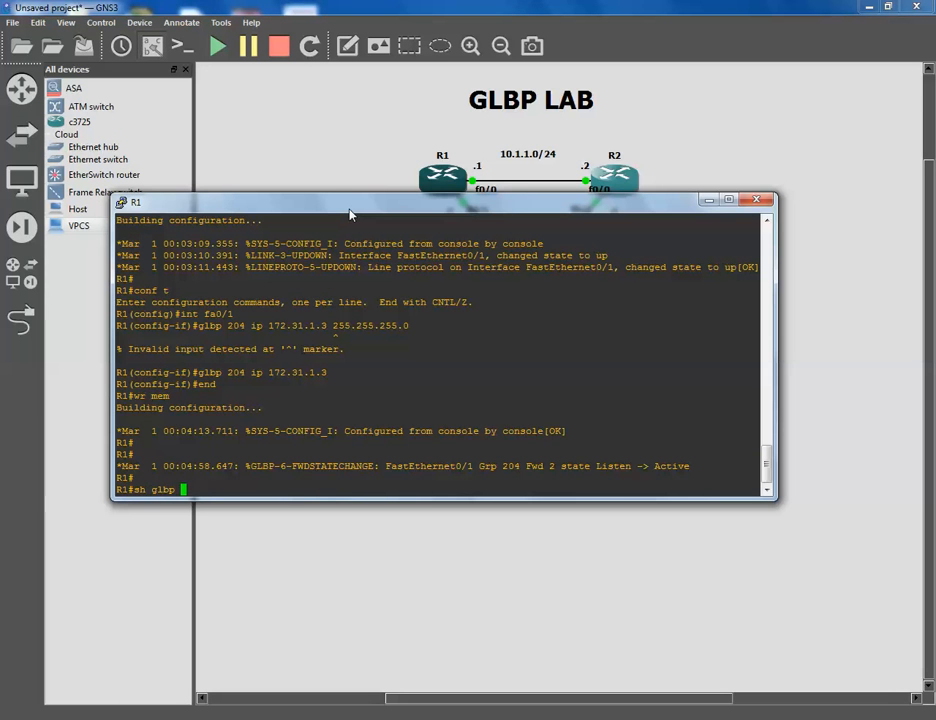
key(Return)
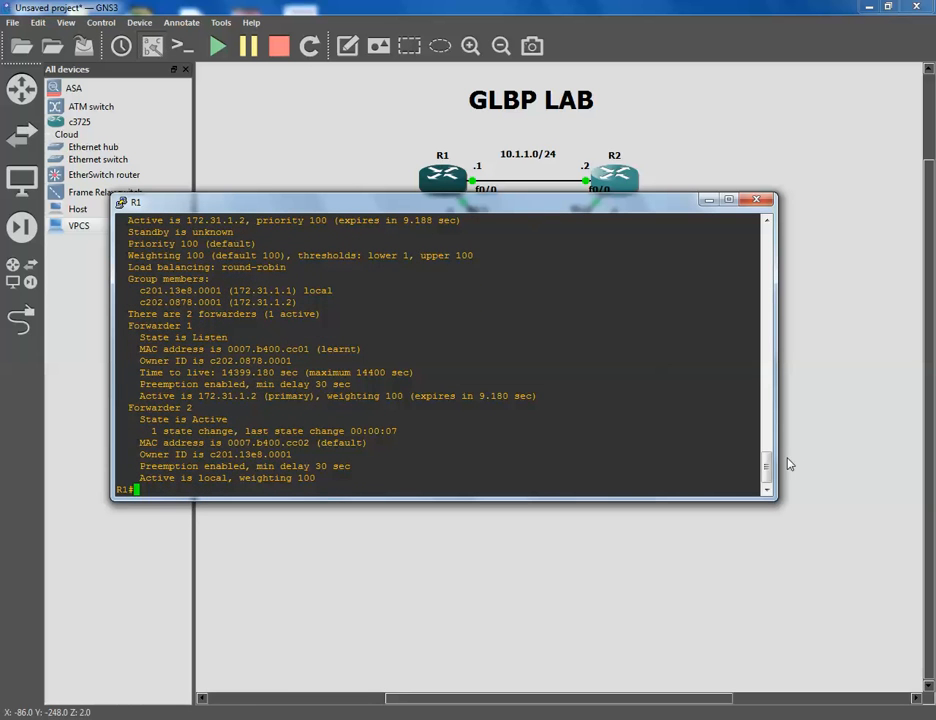
scroll(776, 453, up, 4)
scroll(776, 453, down, 4)
Run sh glbp again on R1 and page through the refreshed group and forwarder details to the end
text(sh glbp)
key(Return)
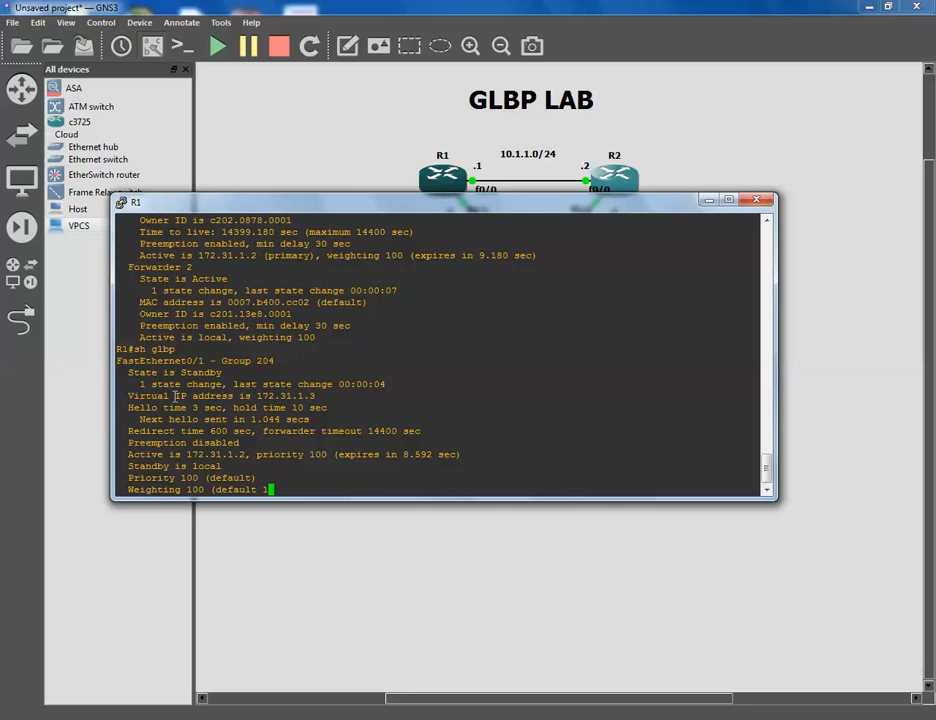
drag(421, 207, 430, 292)
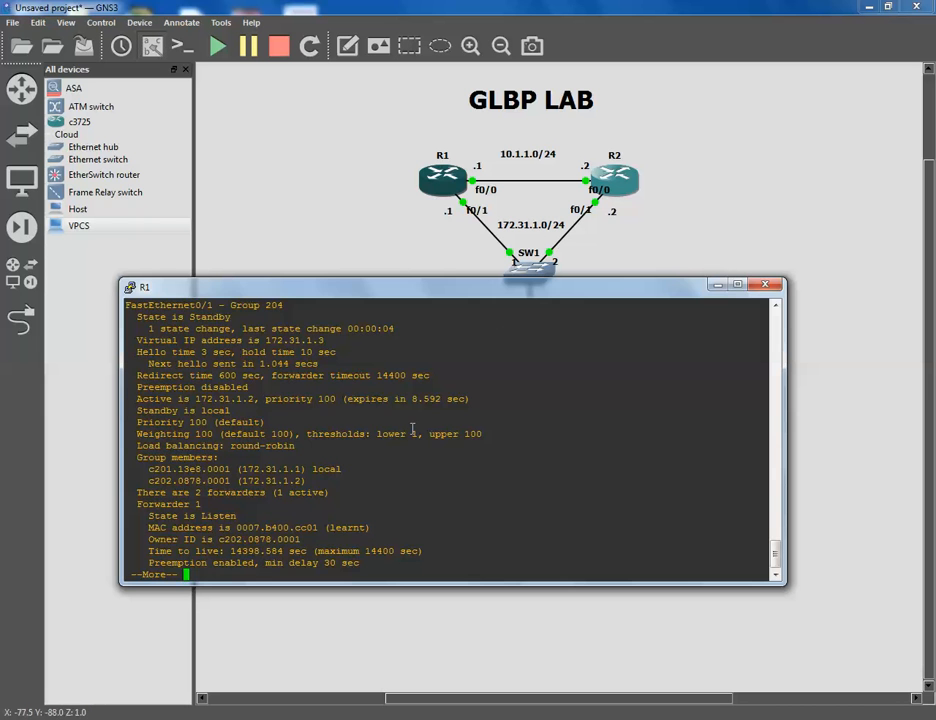
key(space)
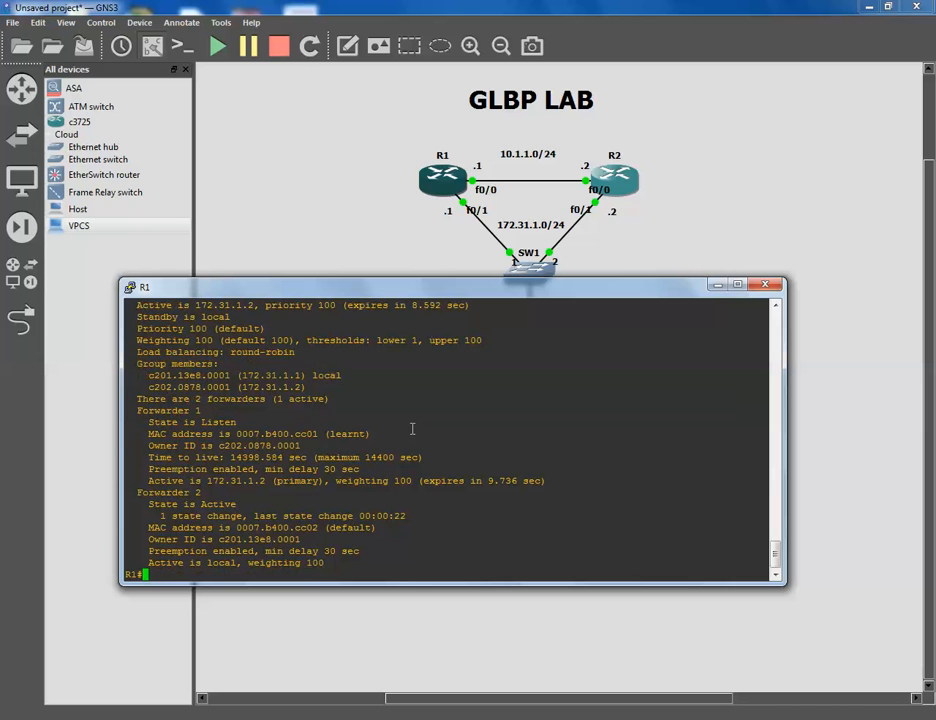
Ping the virtual IP 172.31.1.3 from R1 and close its console
text(ping 172.31.1.3)
key(Return)
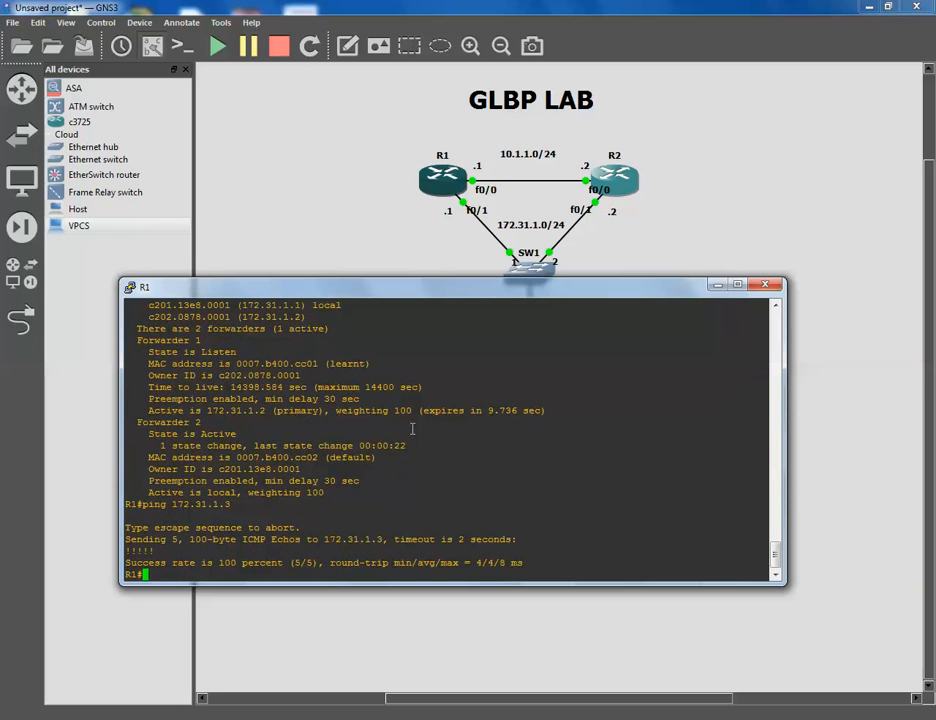
click(765, 285)
Open R2's console, ping the virtual IP 172.31.1.3 from it, and close the console
right_click(627, 192)
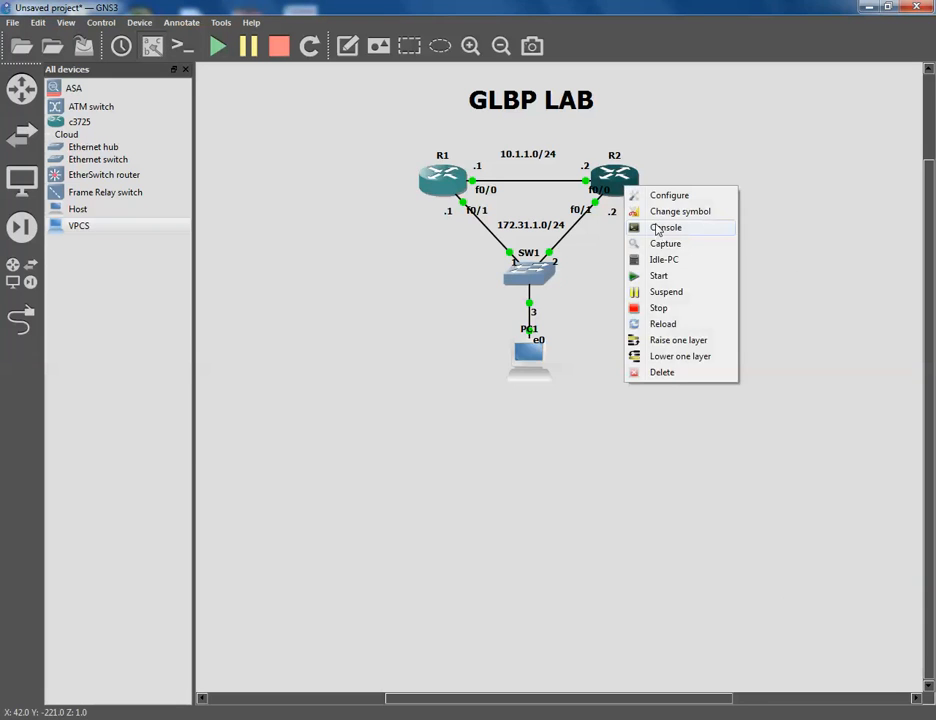
click(650, 228)
drag(399, 152, 332, 317)
text(ping 172.31)
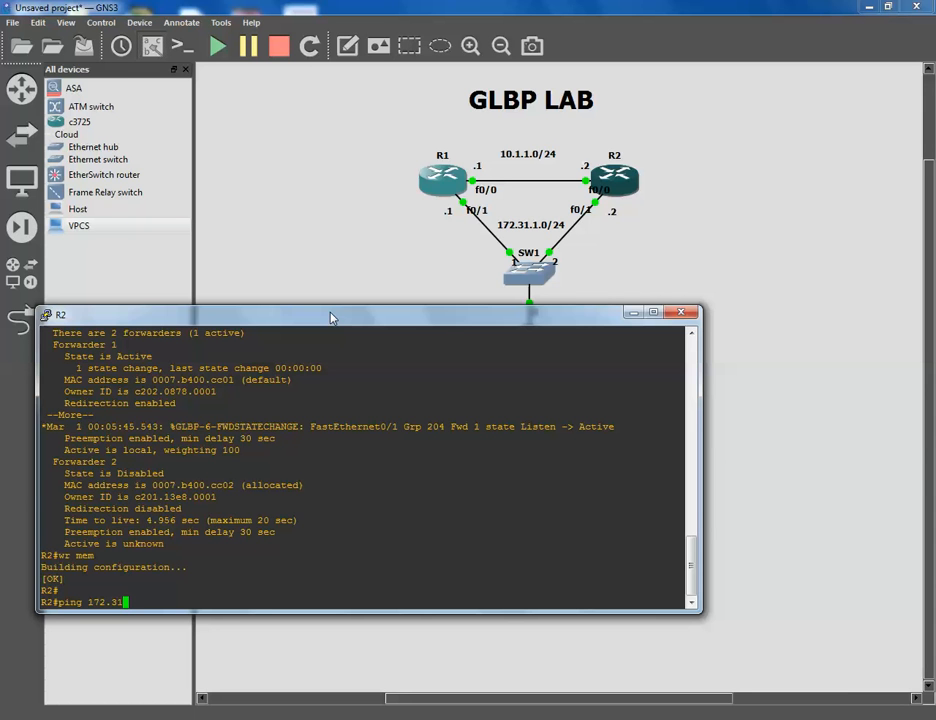
text(.1.3)
key(Return)
click(688, 316)
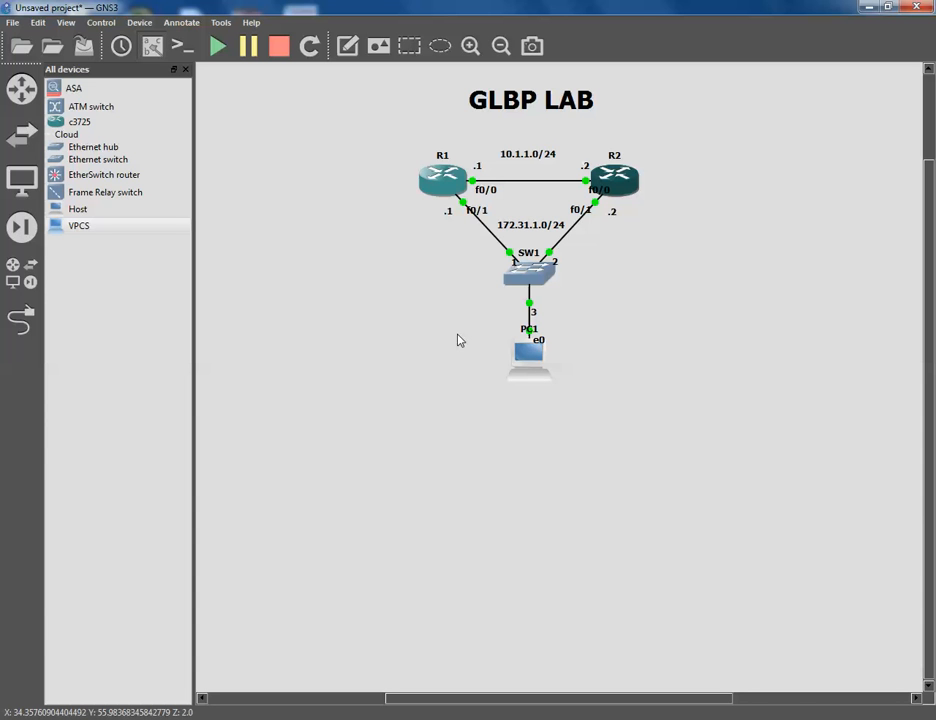
Reopen R1's console below the routers and create a DHCP pool named networkinglabs in global configuration mode
right_click(438, 186)
click(492, 233)
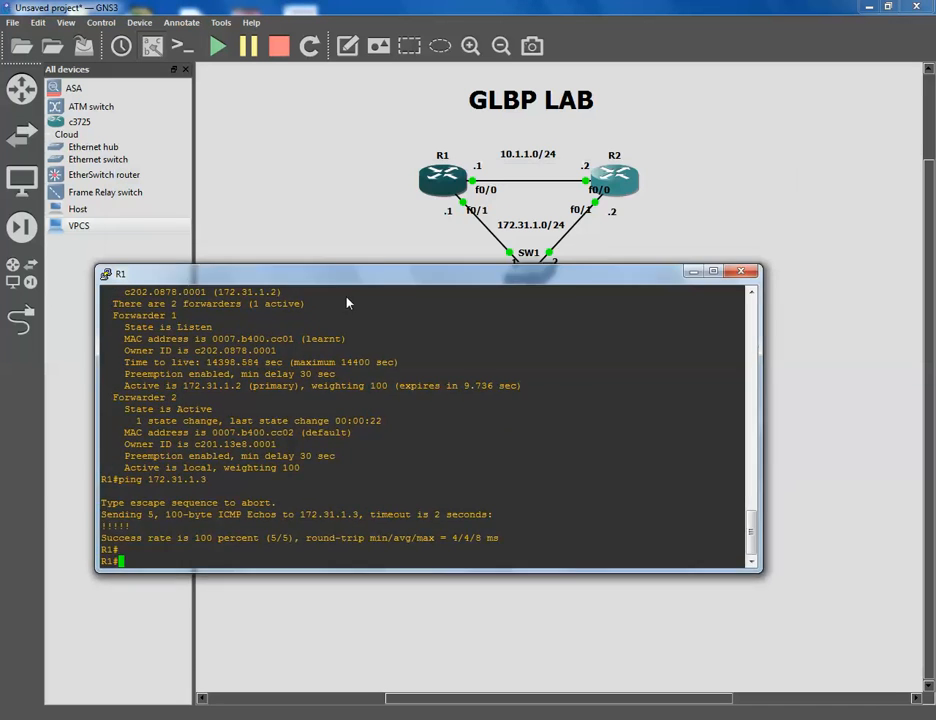
drag(352, 281, 312, 355)
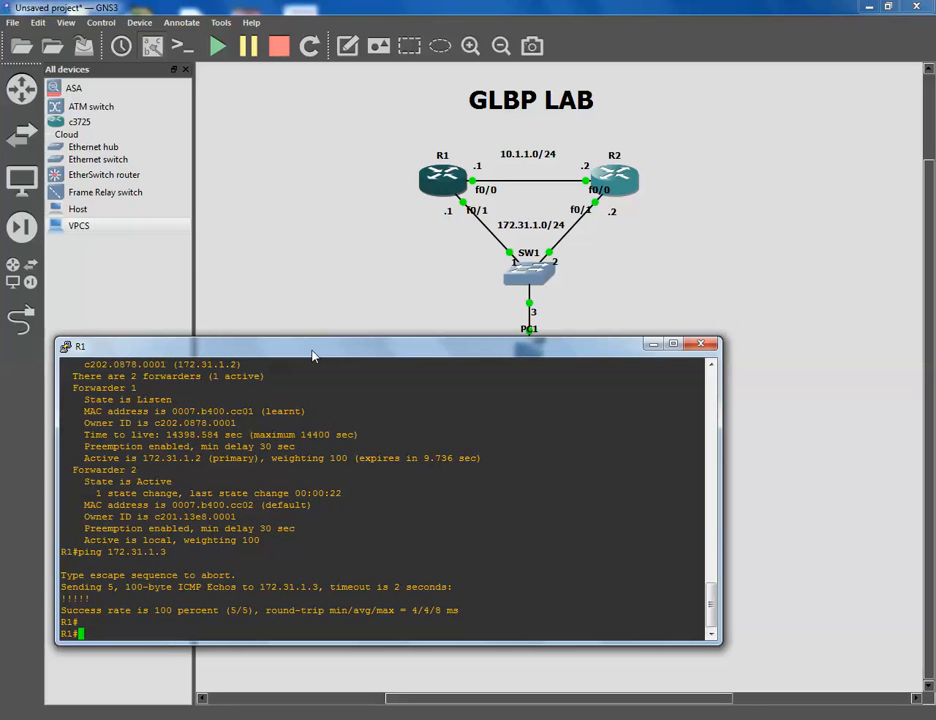
text(conf t)
key(Return)
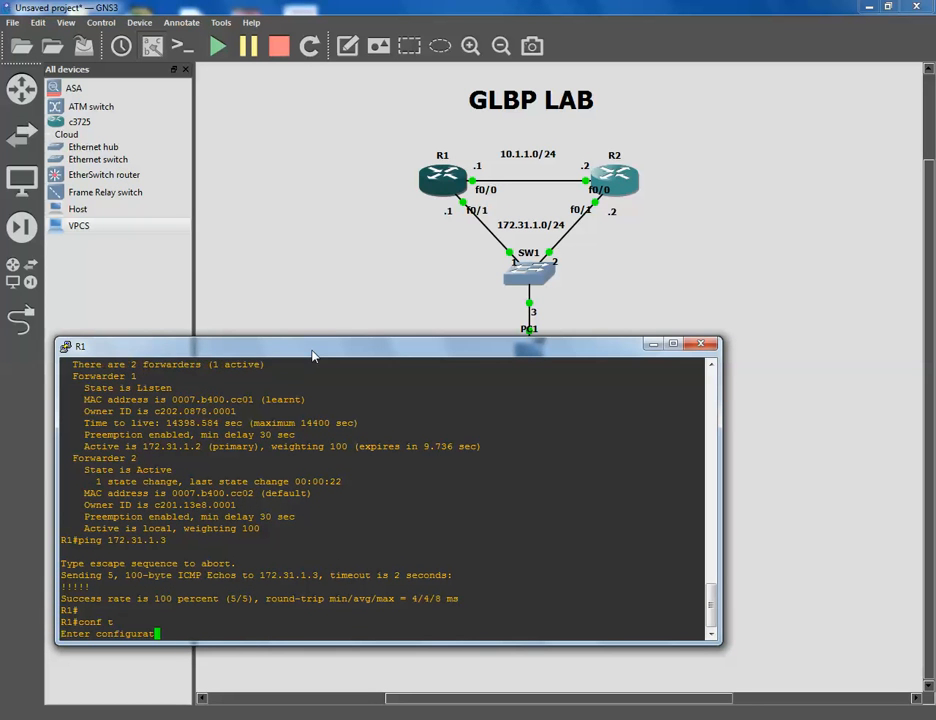
text(ip dhcp p)
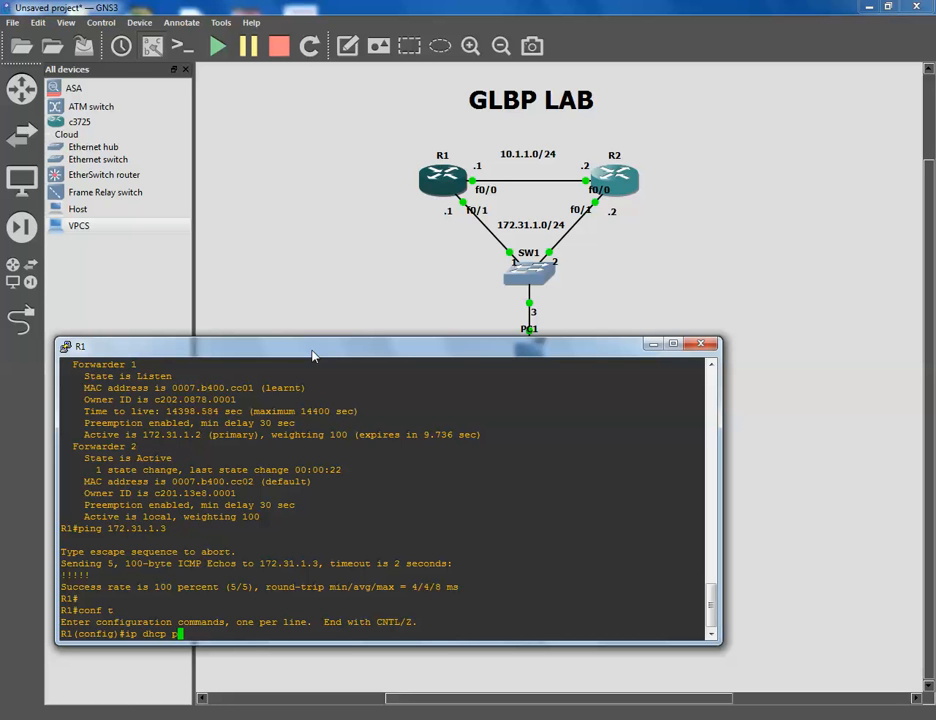
text(ool networkinglabs)
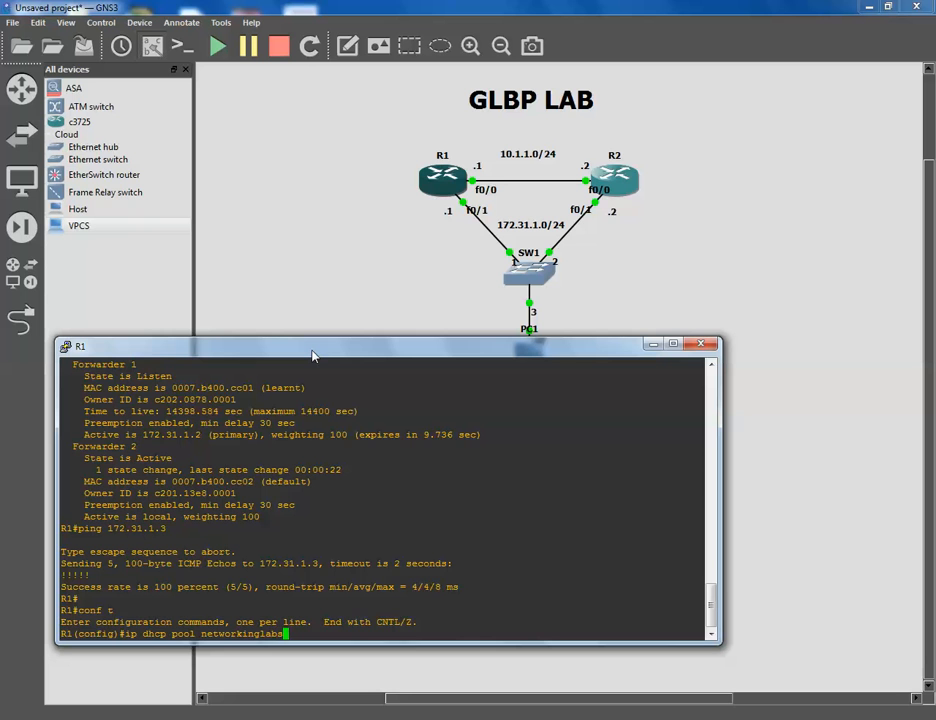
key(Return)
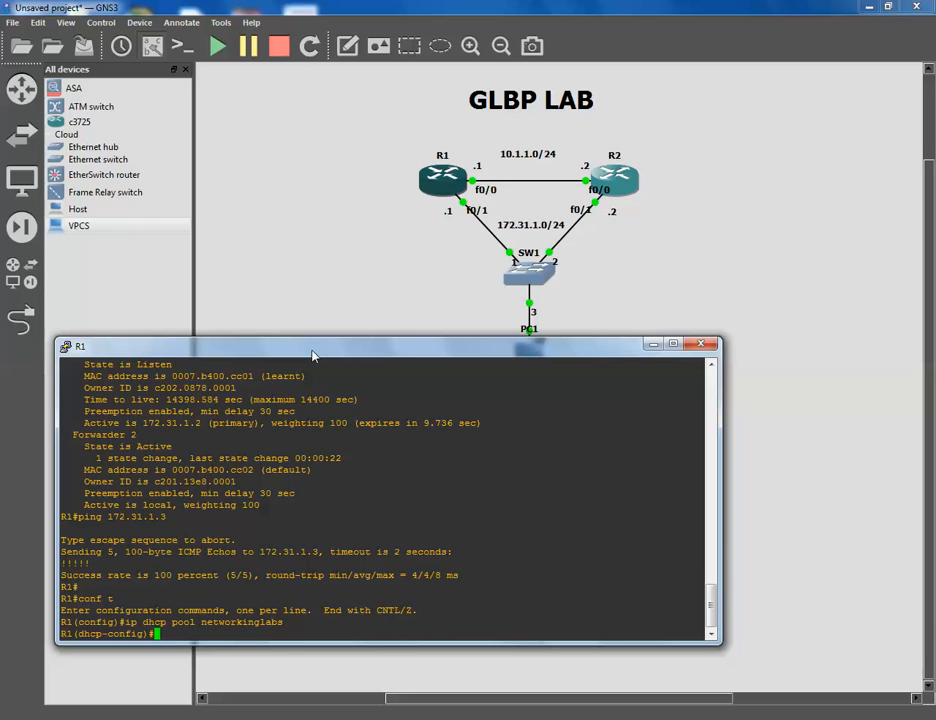
Set the DHCP pool's DNS server to 172.31.1.3 and its network to 172.31.1.0 with mask 255.255.255.0
text(dns -server 172.31.1.3)
key(Return)
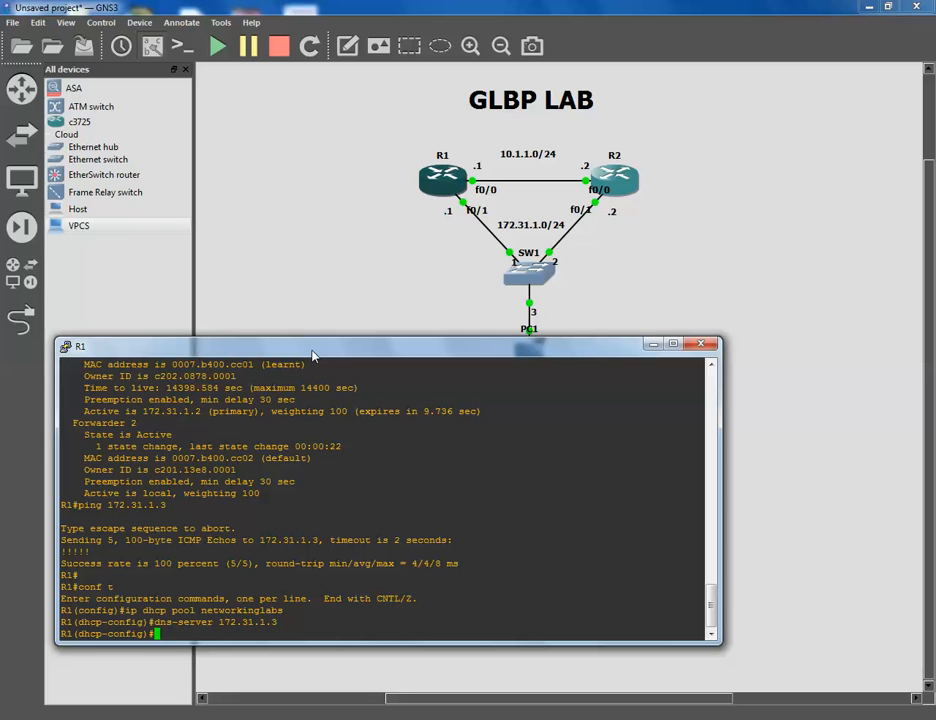
text(work 172.31.1.)
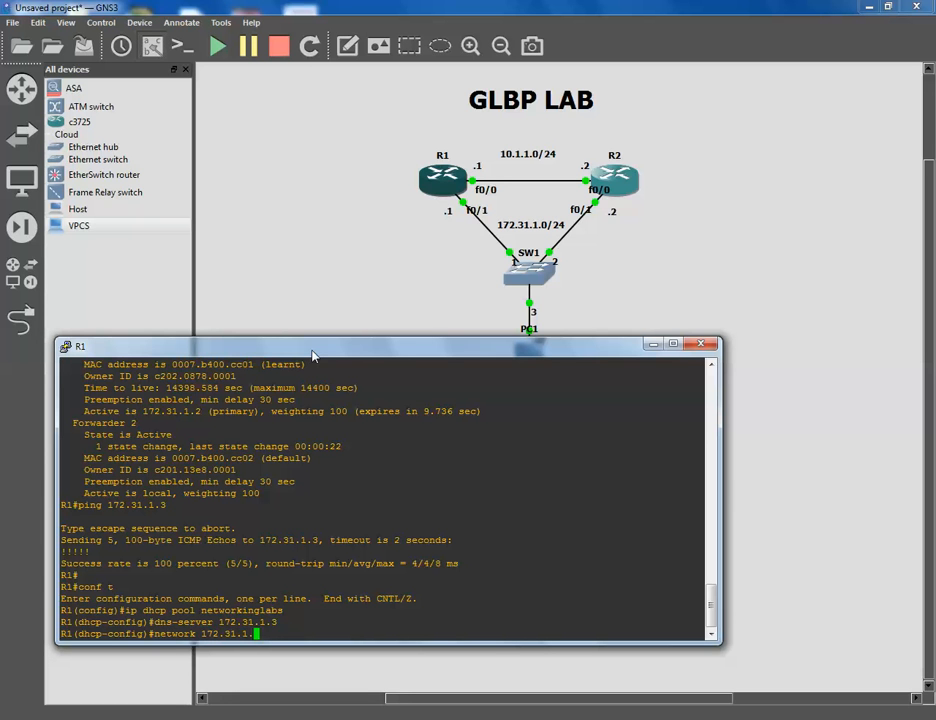
text(0 )
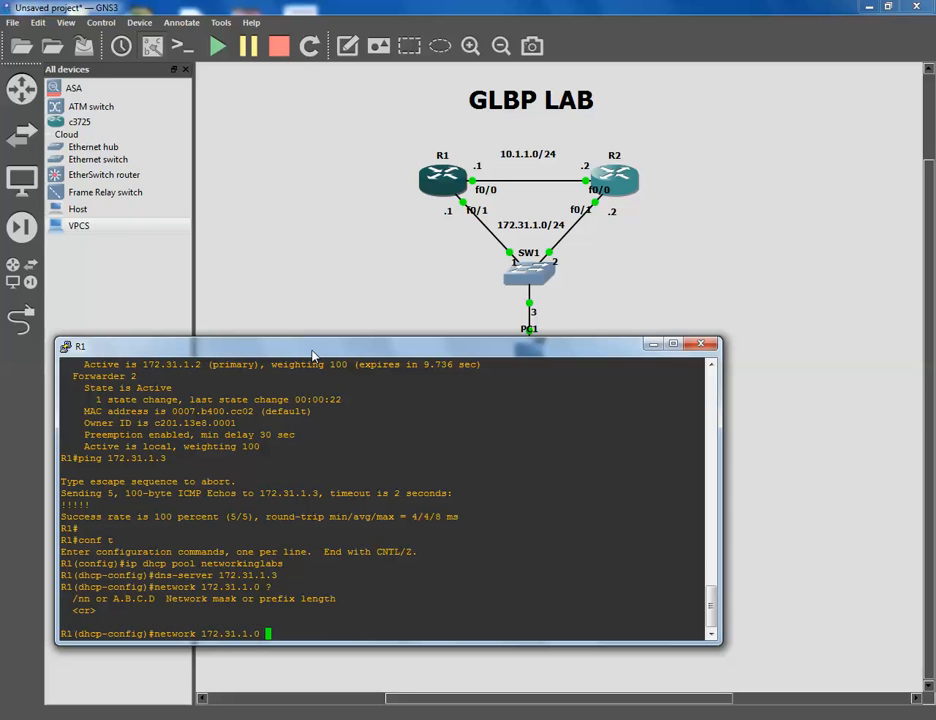
text(?255.255.255.0)
key(Return)
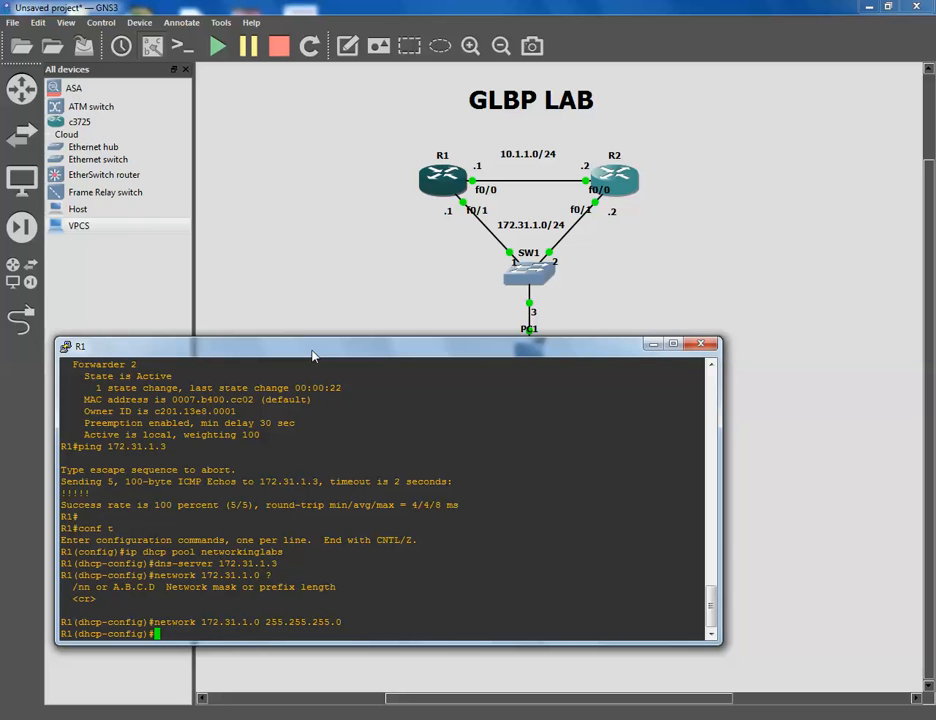
Set the DHCP pool's default router to 172.31.1.3 and exit DHCP pool configuration
text(defau)
key(Tab)
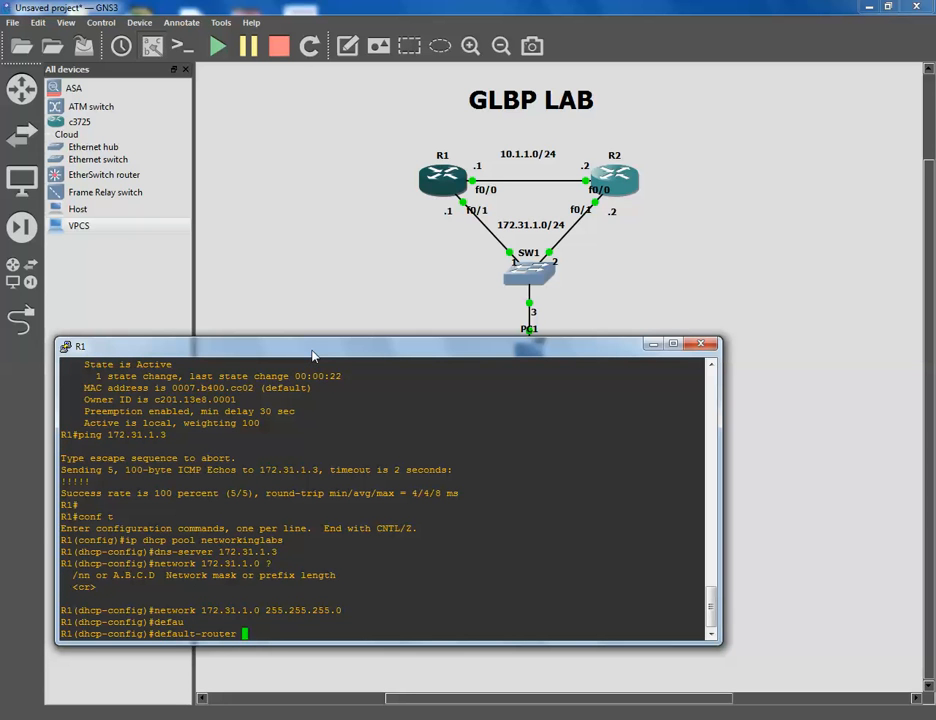
text(172.31.1.3)
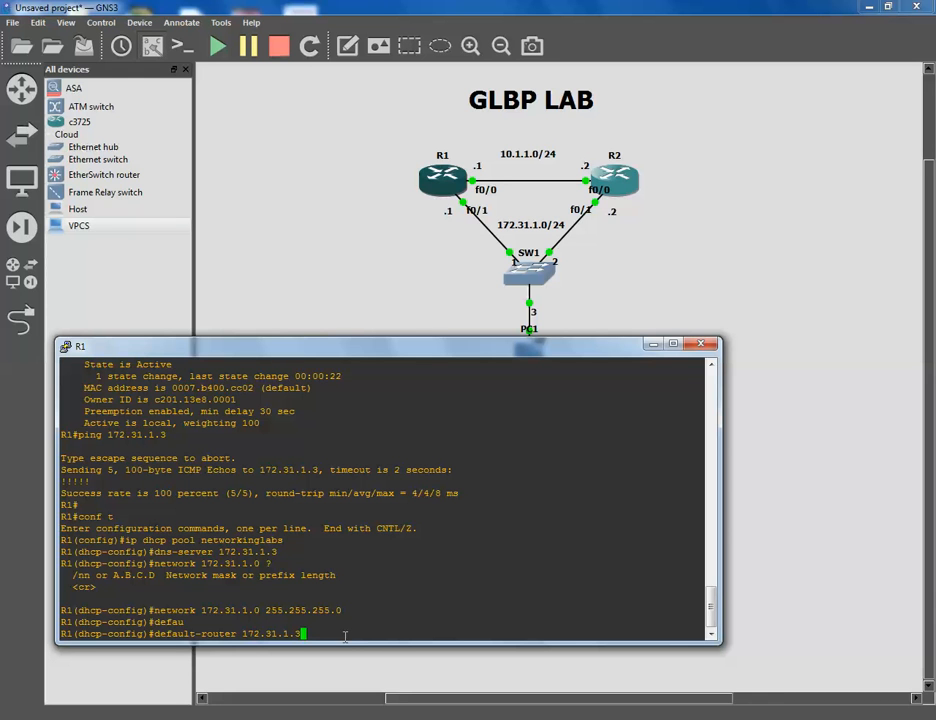
key(Return)
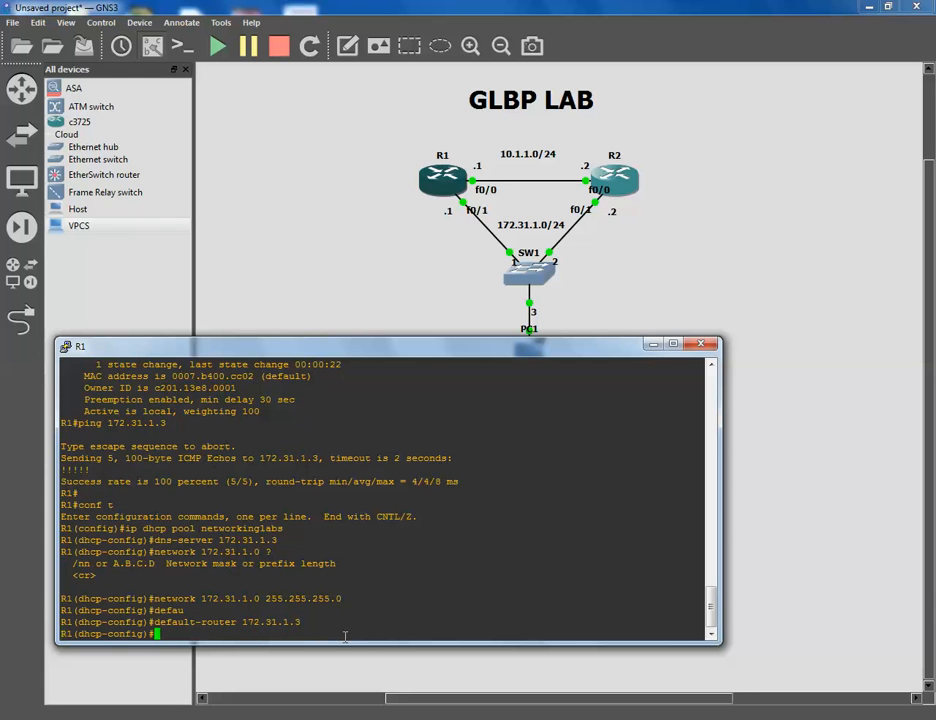
text(exit)
key(Return)
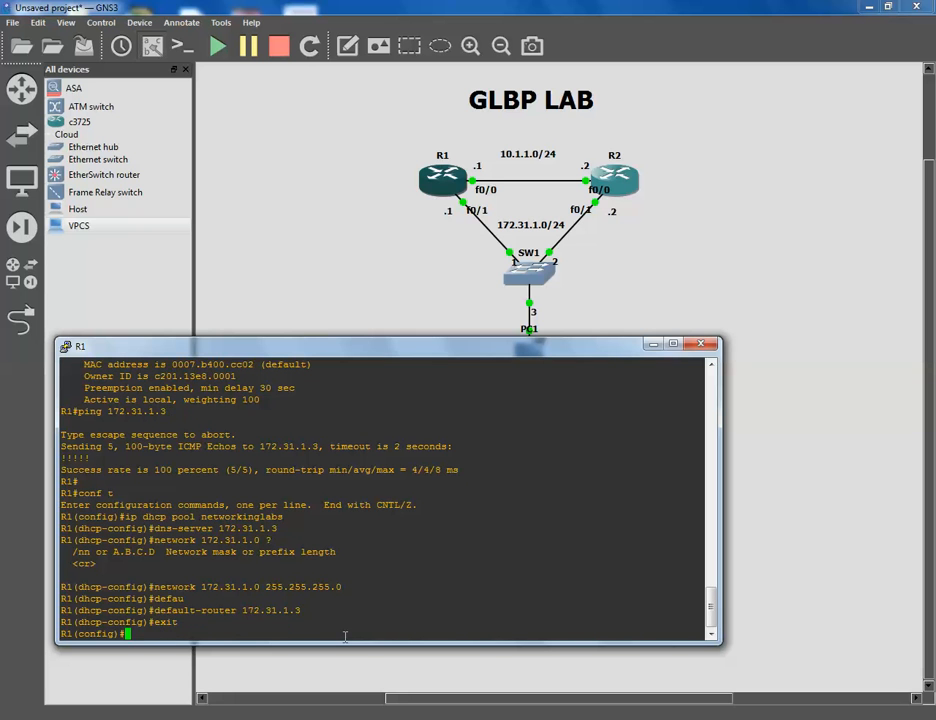
Enable the DHCP service on R1, save the configuration with wr mem, and close the console
text(ip)
key(BackSpace)
key(BackSpace)
key(BackSpace)
text(service dhcp)
key(Return)
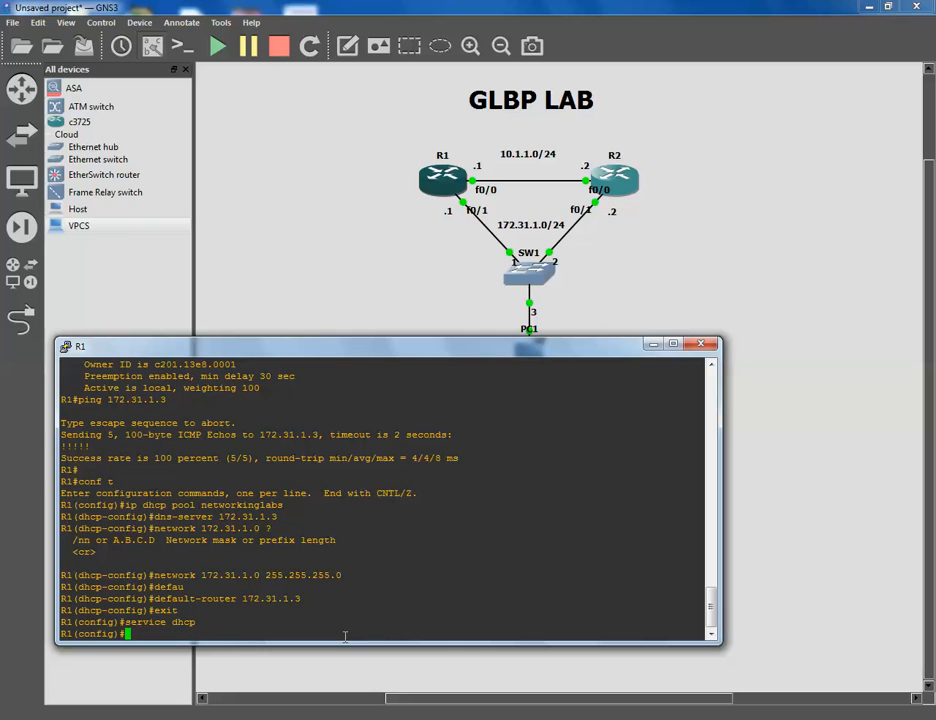
text(end)
key(Return)
text(wr mem)
key(Return)
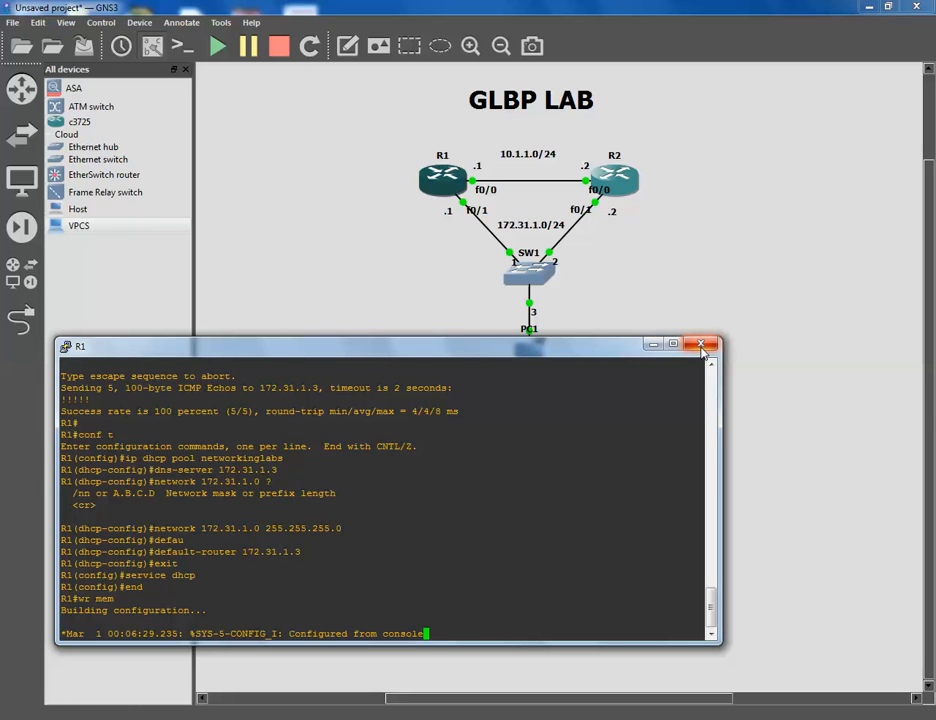
click(702, 345)
Open PC1's console, list the ip command options, and try to obtain an address with ip dhcp
right_click(500, 364)
click(526, 406)
drag(382, 42, 399, 273)
text(ip ?)
key(Return)
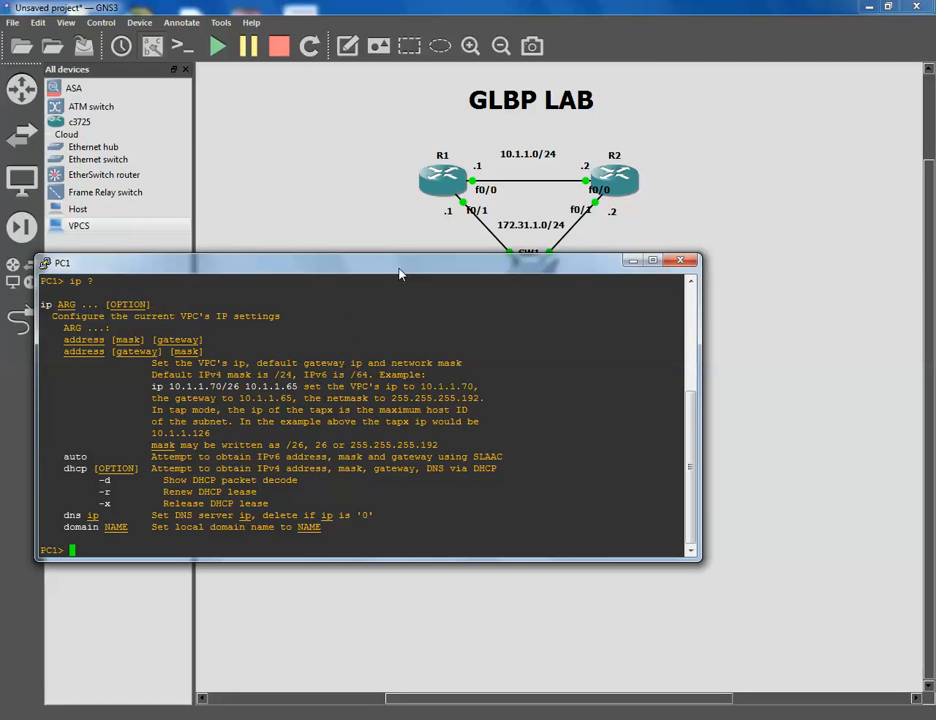
text(ip dhcp)
key(Return)
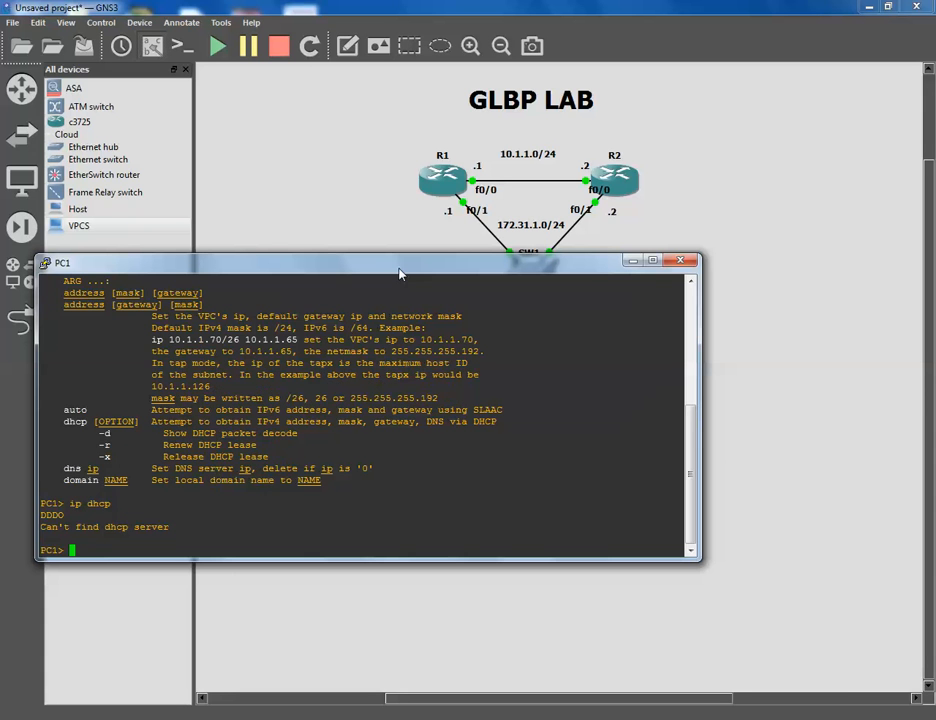
Display PC1's current IP settings with show and request a DHCP address again with ip dhcp
drag(355, 264, 362, 312)
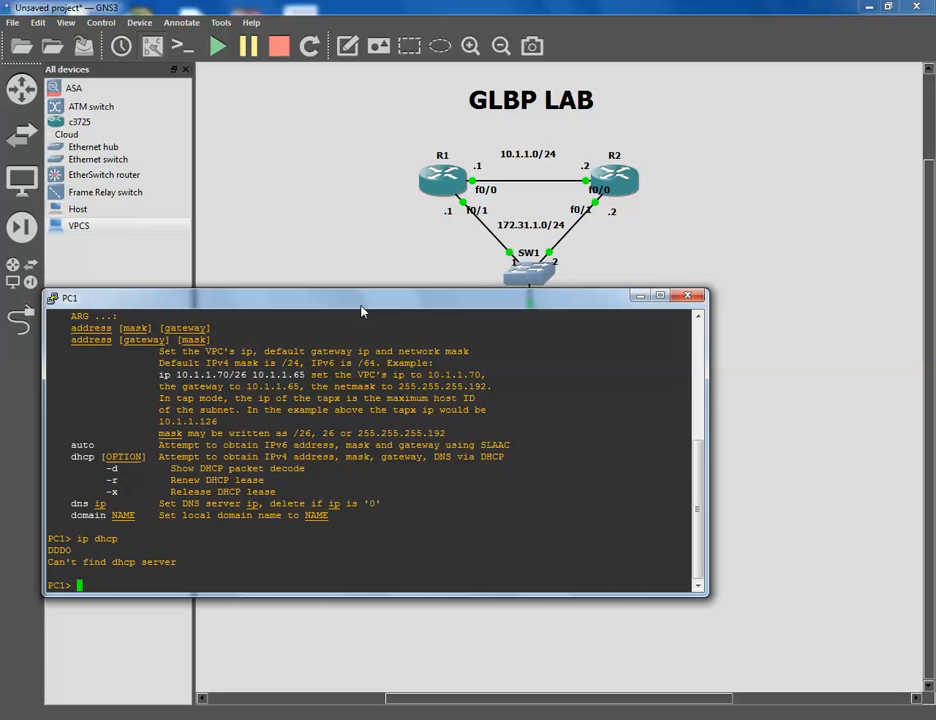
drag(362, 312, 391, 376)
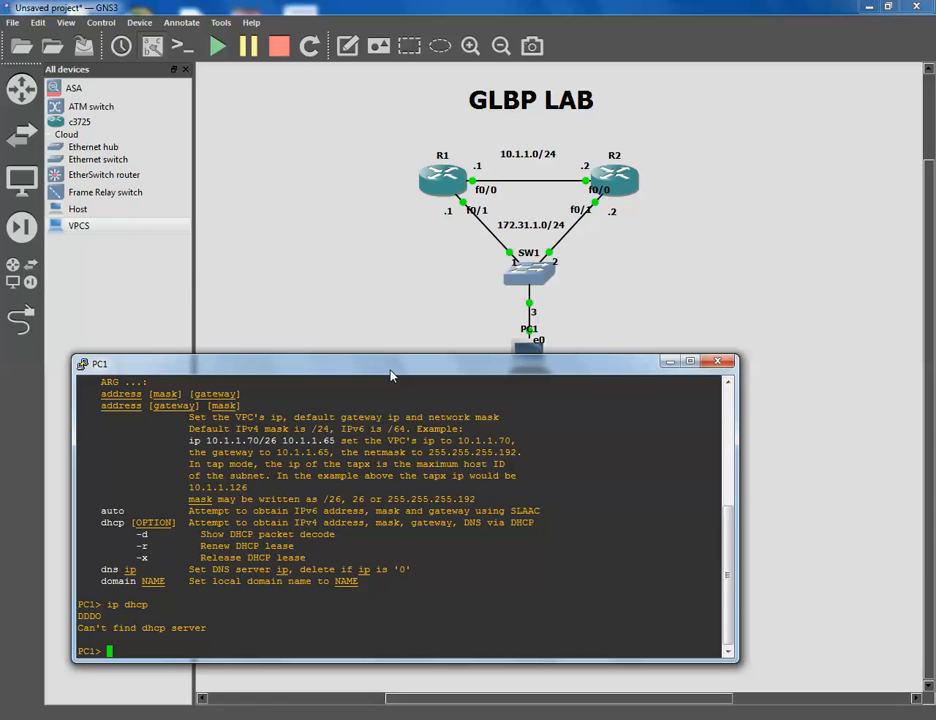
text(show)
key(Return)
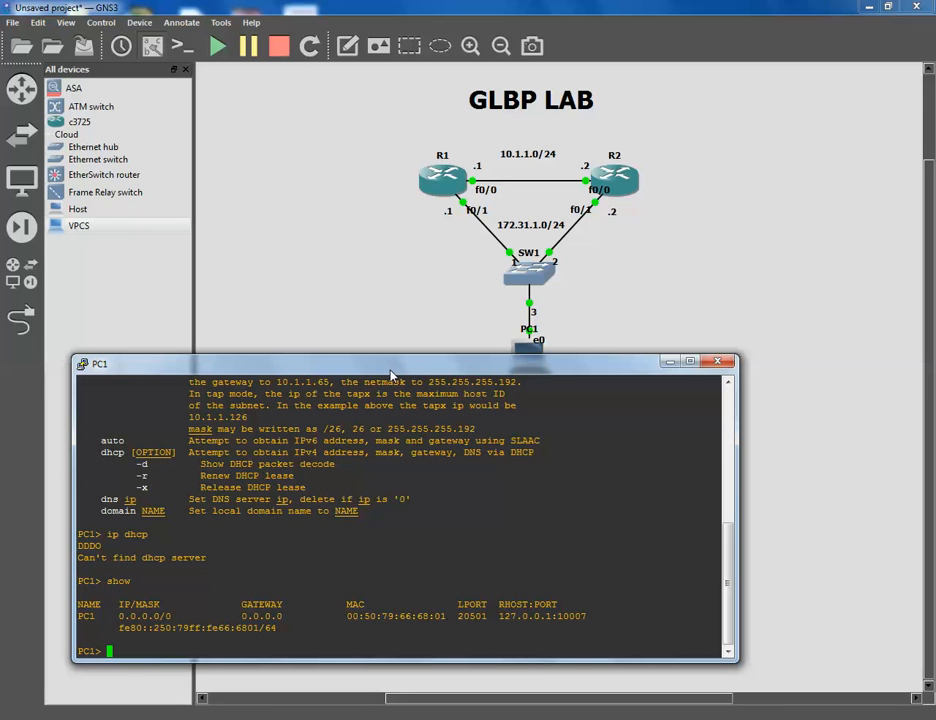
text(ip dhcp)
key(Return)
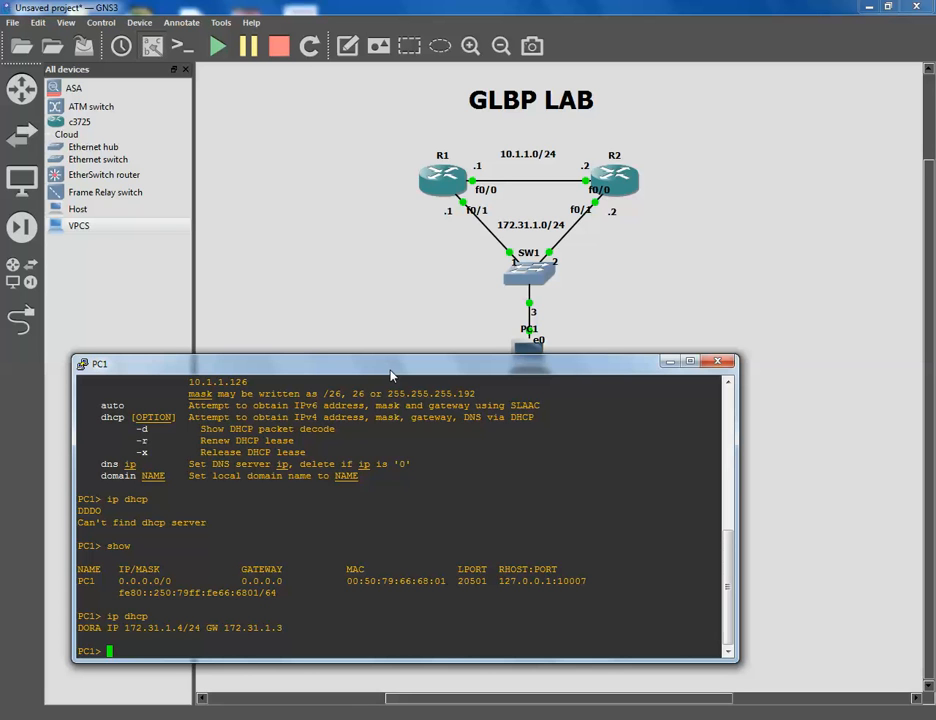
Ping the virtual gateway 172.31.1.3 from PC1 and display PC1's IP settings with sh
text(ping 172.31.1.3)
key(Return)
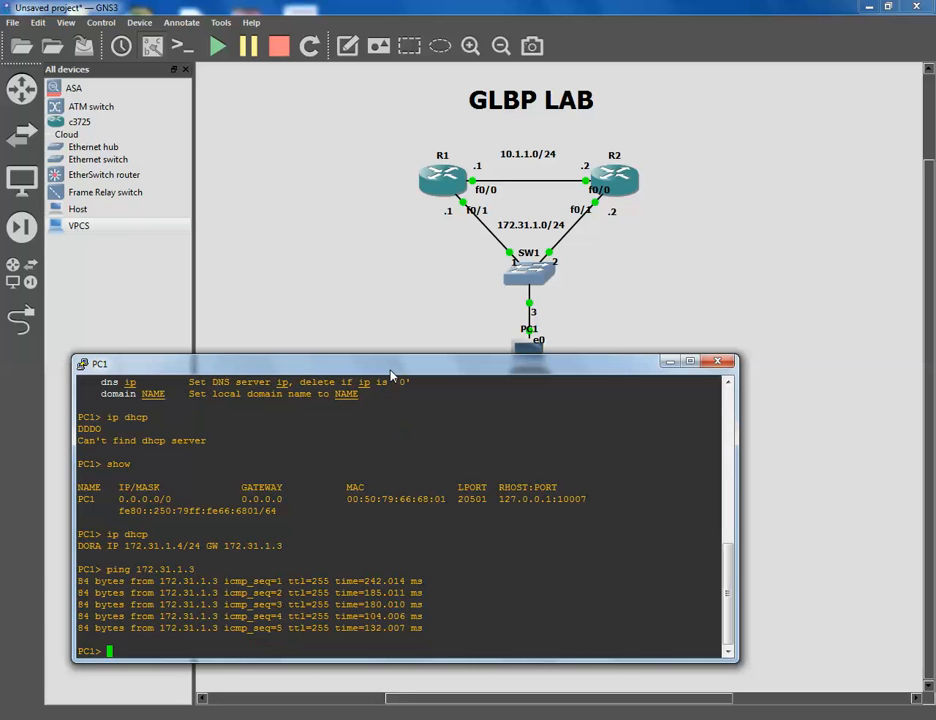
text(sh)
key(Return)
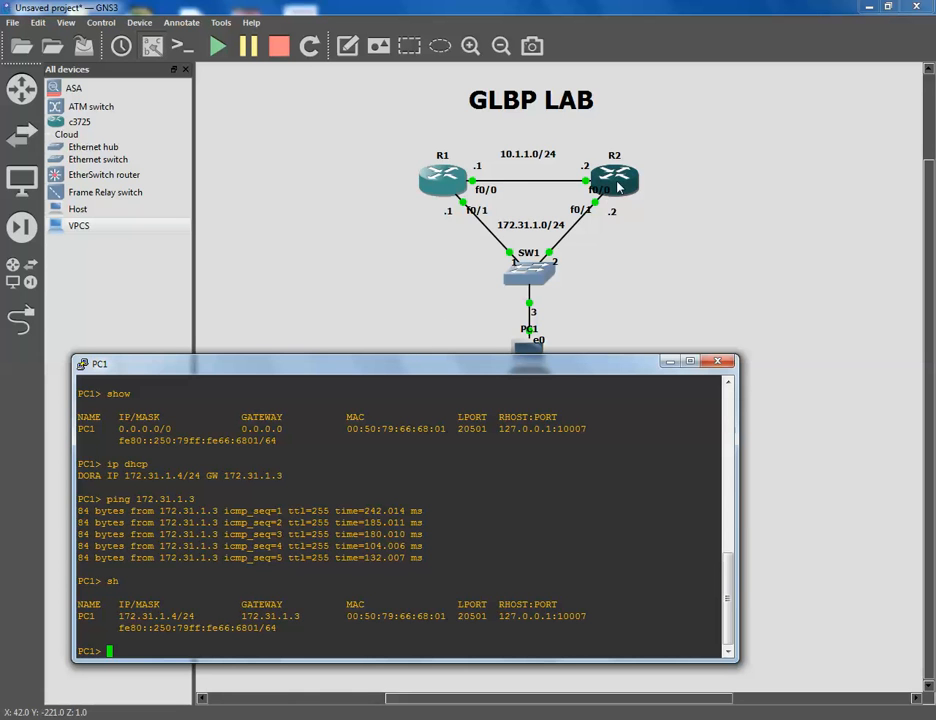
Stop router R1 and ping 172.31.1.3 again from PC1's console to test gateway failover
click(457, 185)
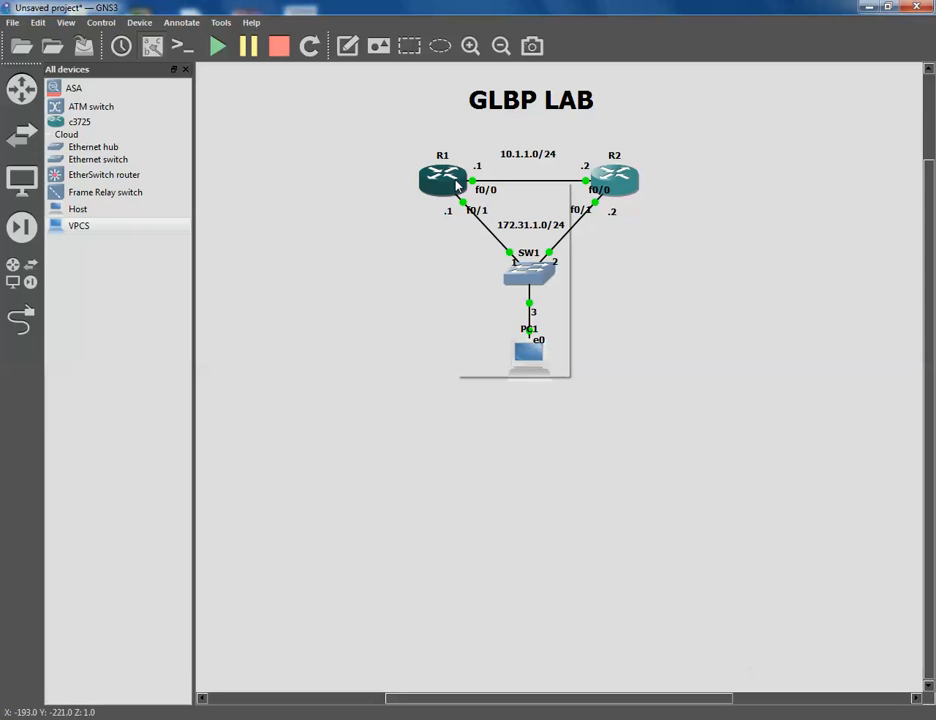
right_click(457, 185)
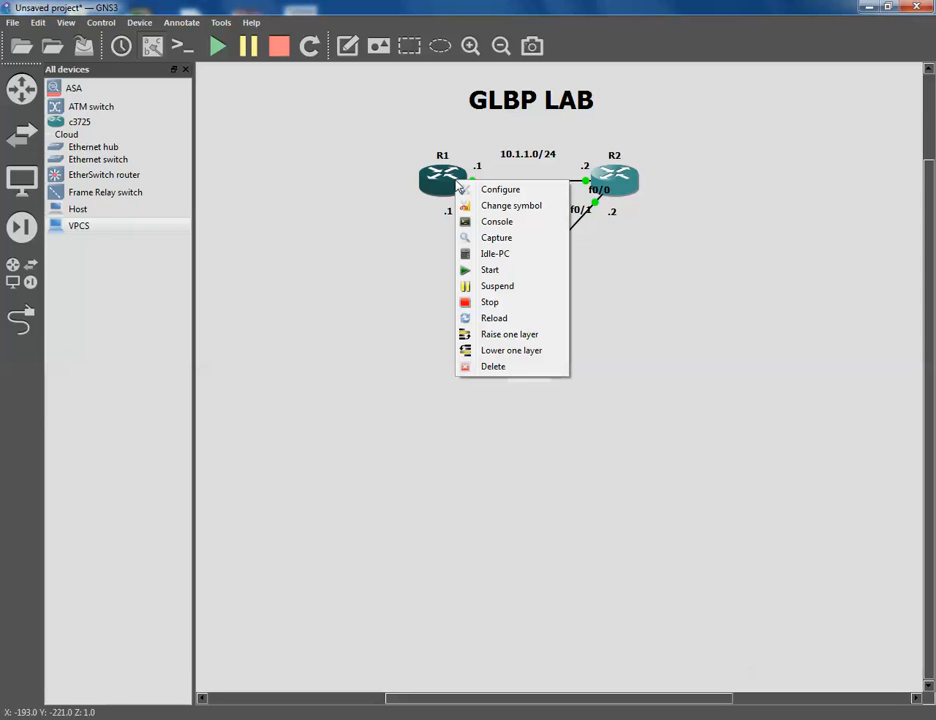
click(492, 303)
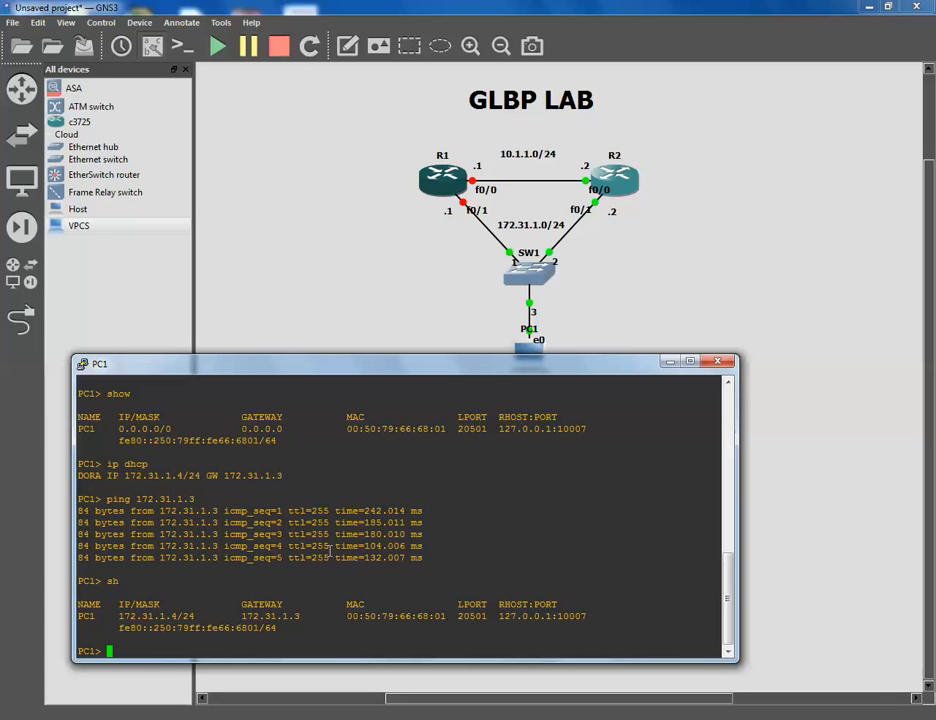
text(ping 172.31.1.3)
key(Return)
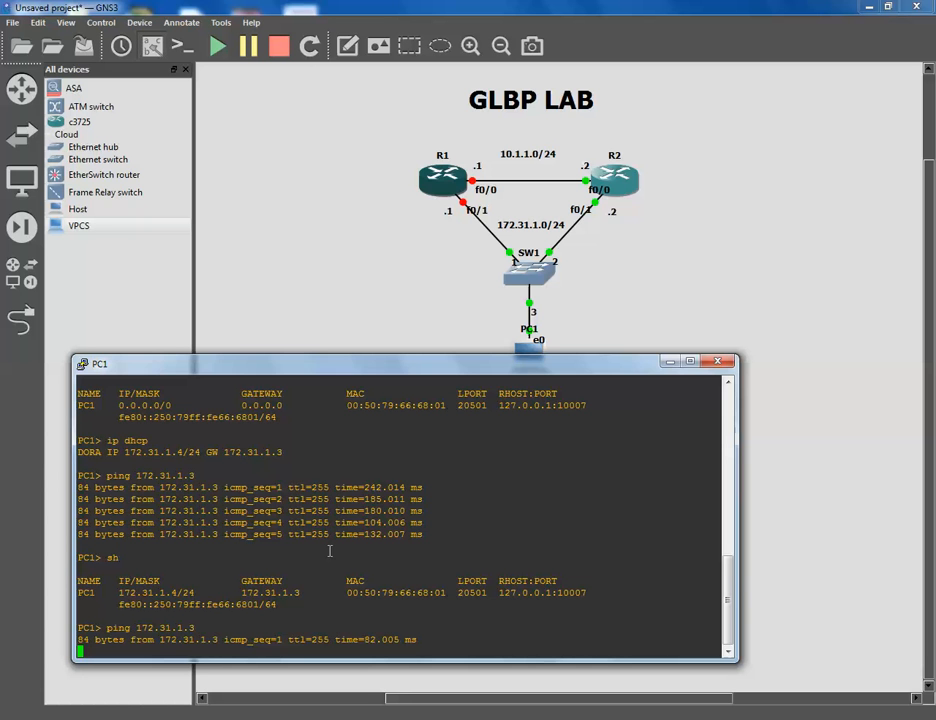
Open R2's console and display its GLBP status with sh glbp, keeping the topology's routers in view
right_click(612, 180)
click(652, 218)
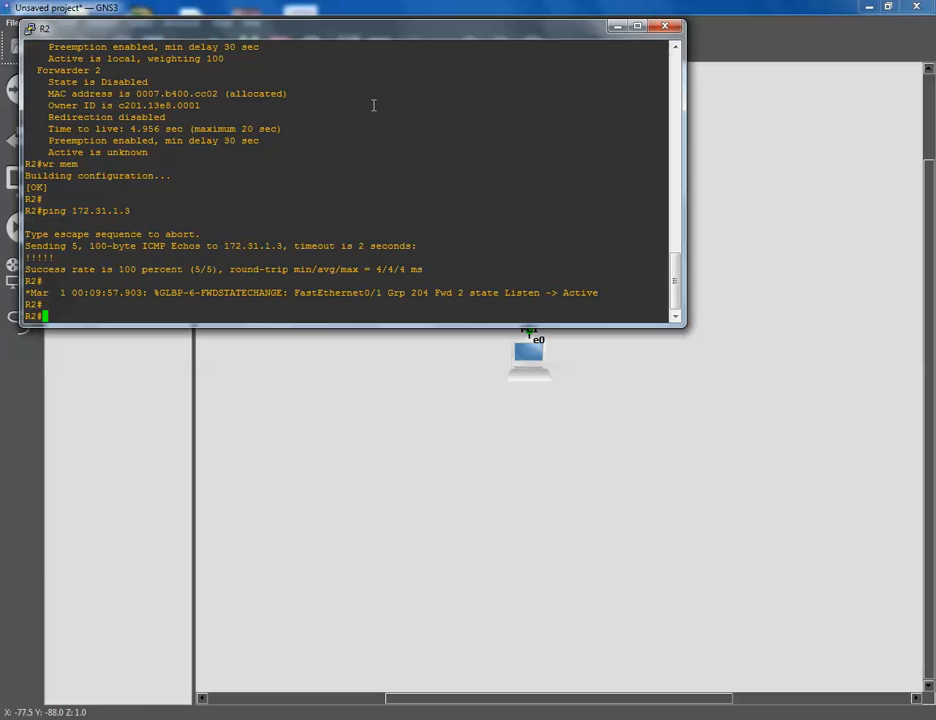
drag(393, 37, 398, 112)
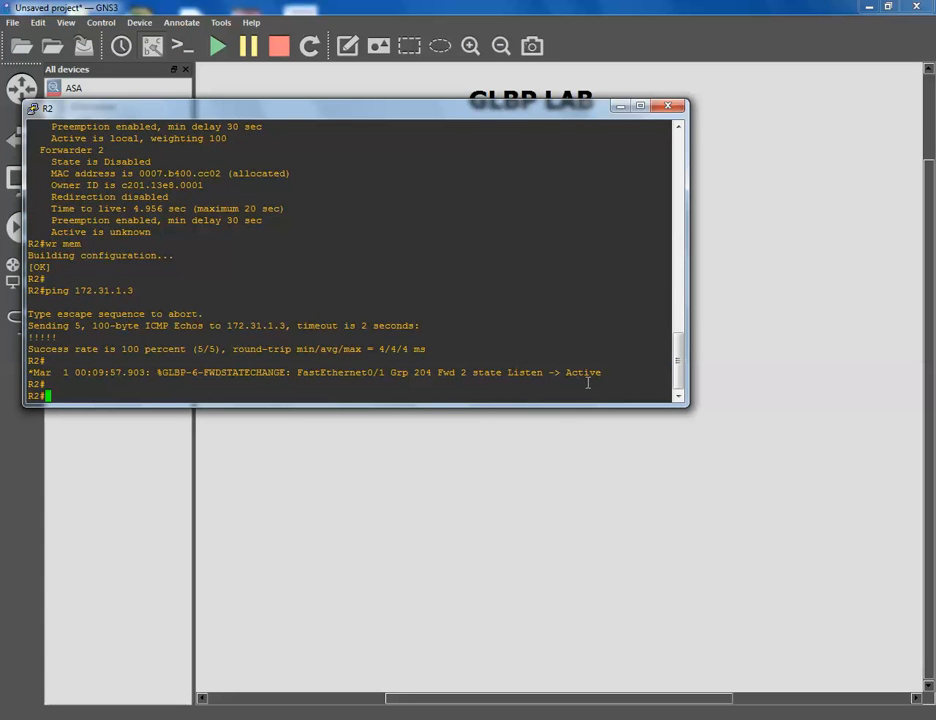
text(sh glbp)
key(Return)
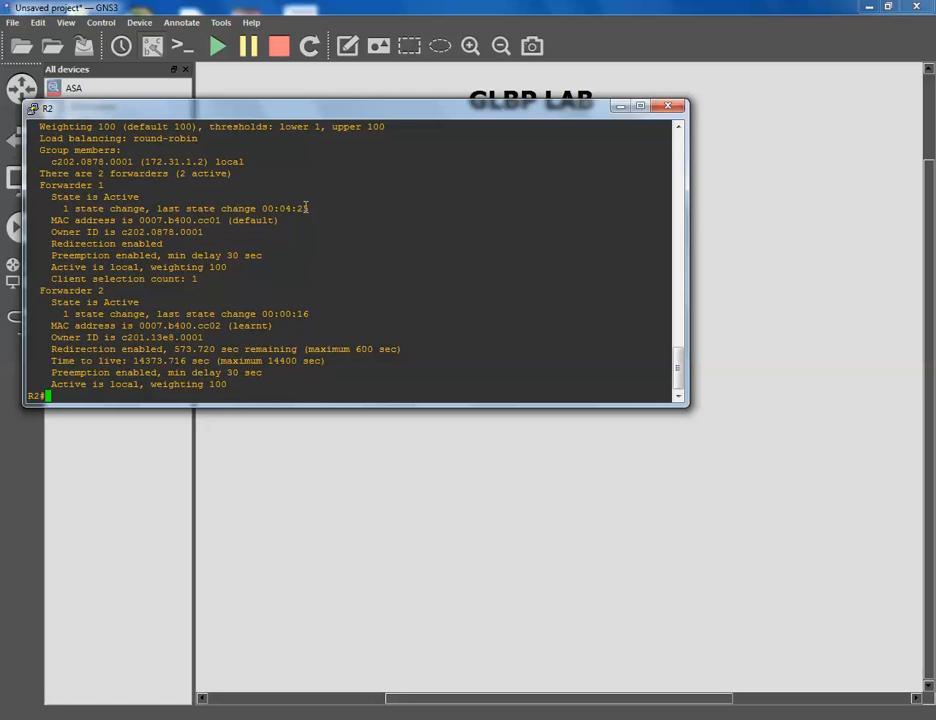
drag(372, 118, 407, 260)
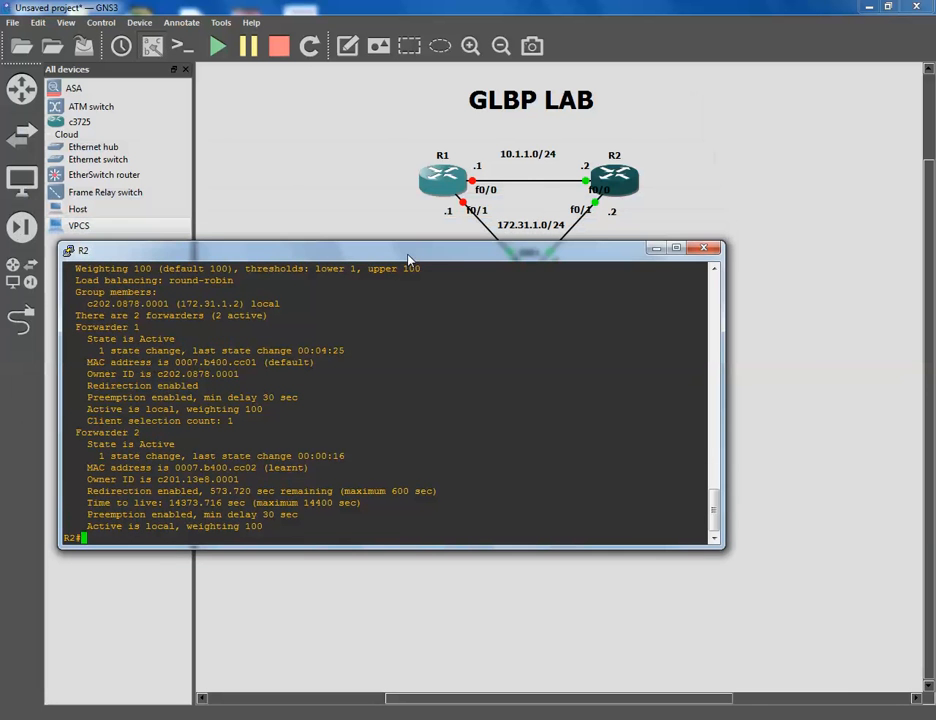
right_click(672, 718)
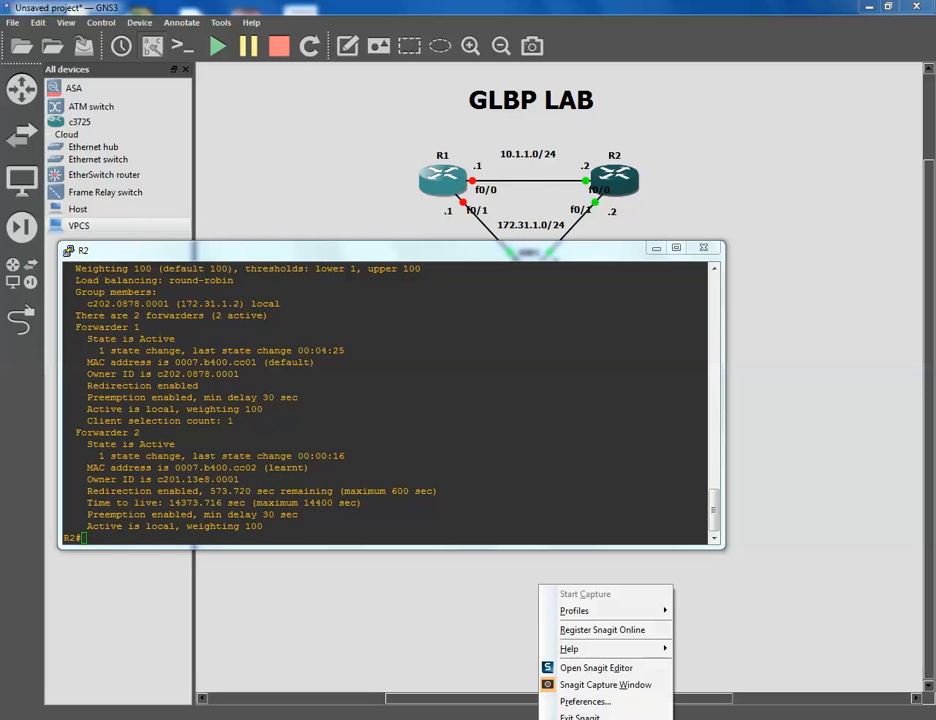
right_click(677, 719)
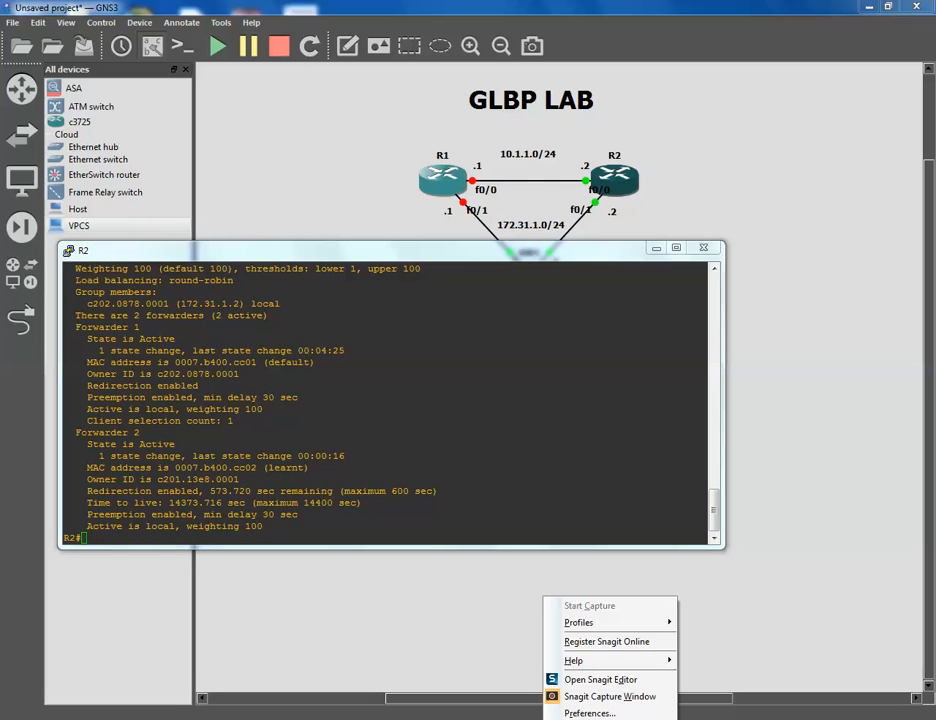